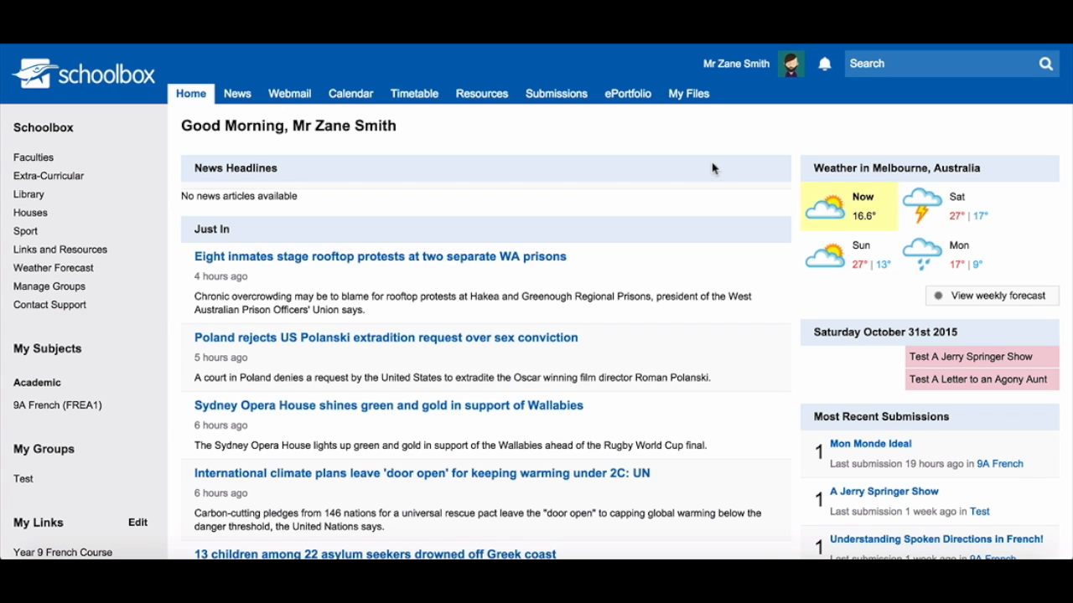
Step: Open the homepage of Unit 1 - Jerry Jerry! from the Year 9 French course in the French faculty's resources
left_click(483, 95)
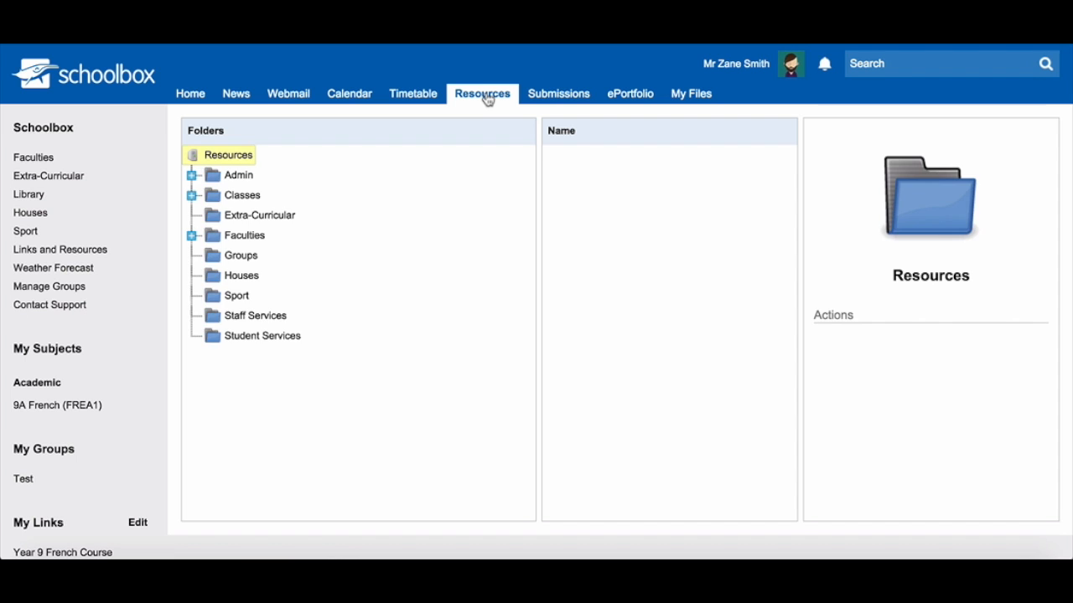
left_click(252, 238)
left_click(267, 278)
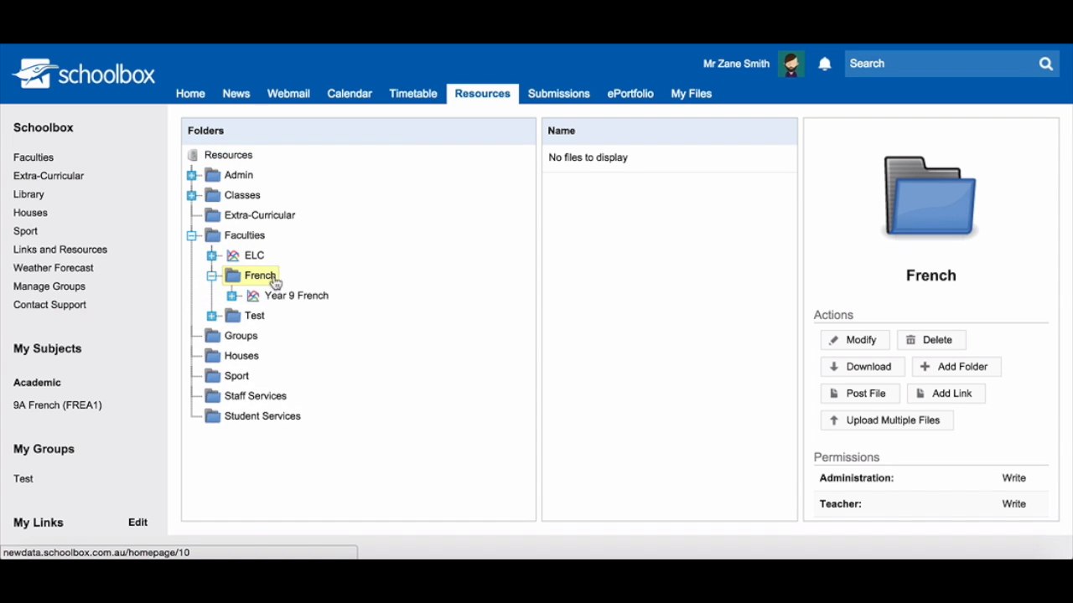
left_click(284, 296)
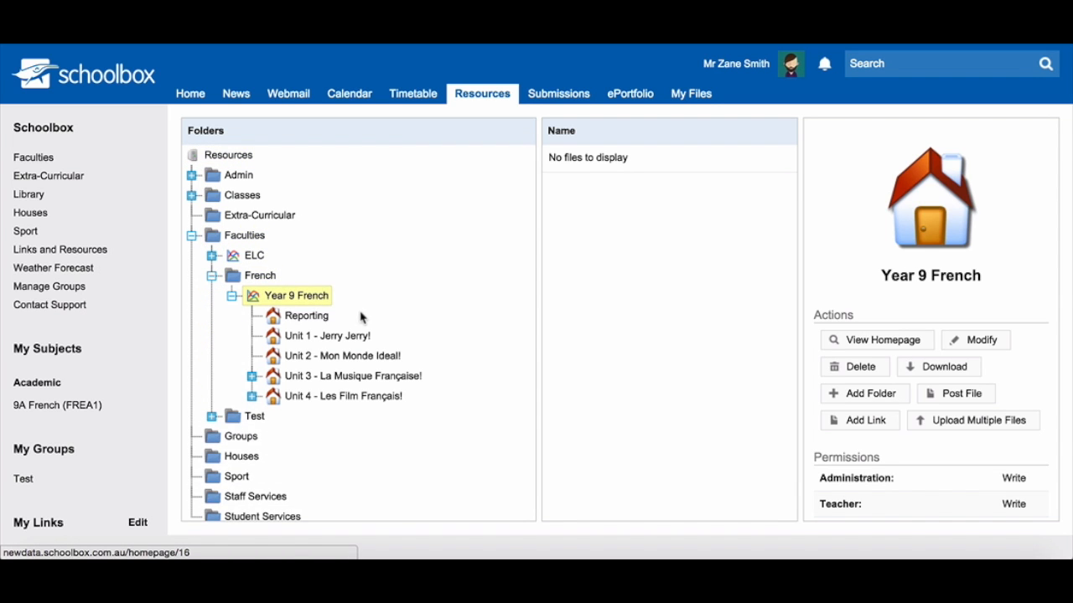
left_click(359, 336)
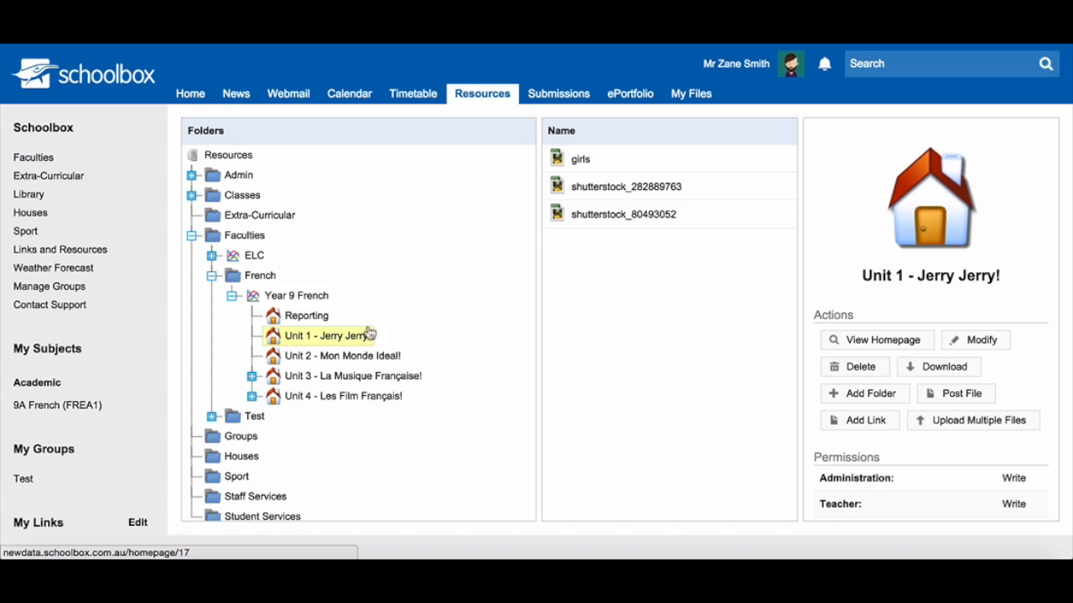
left_click(868, 340)
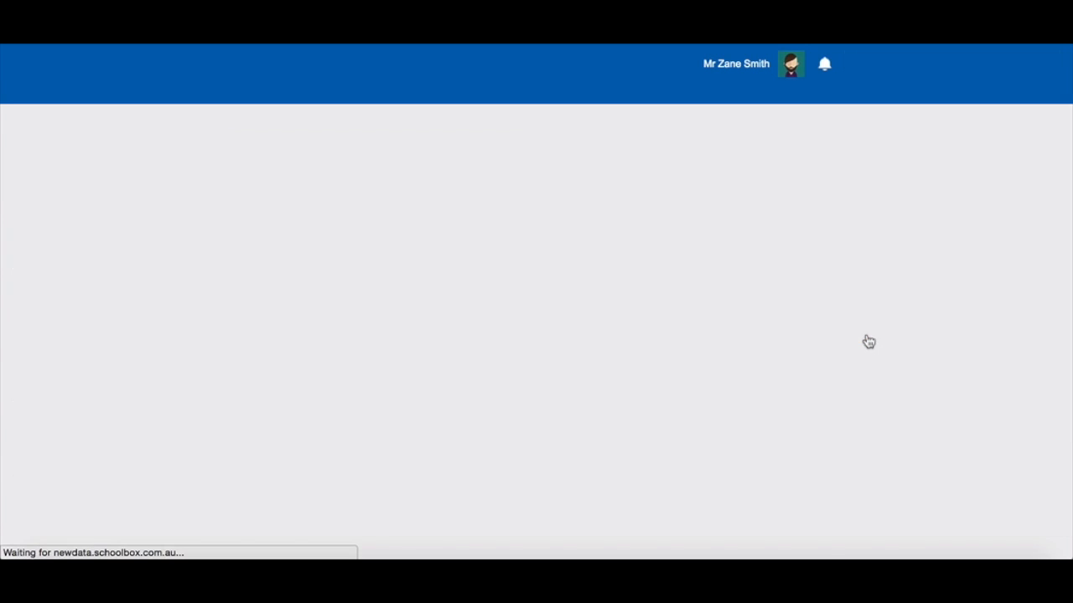
Step: Open the A Jerry Springer Show due work in the unit's Course Builder for modification
scroll(868, 341, "down", 4)
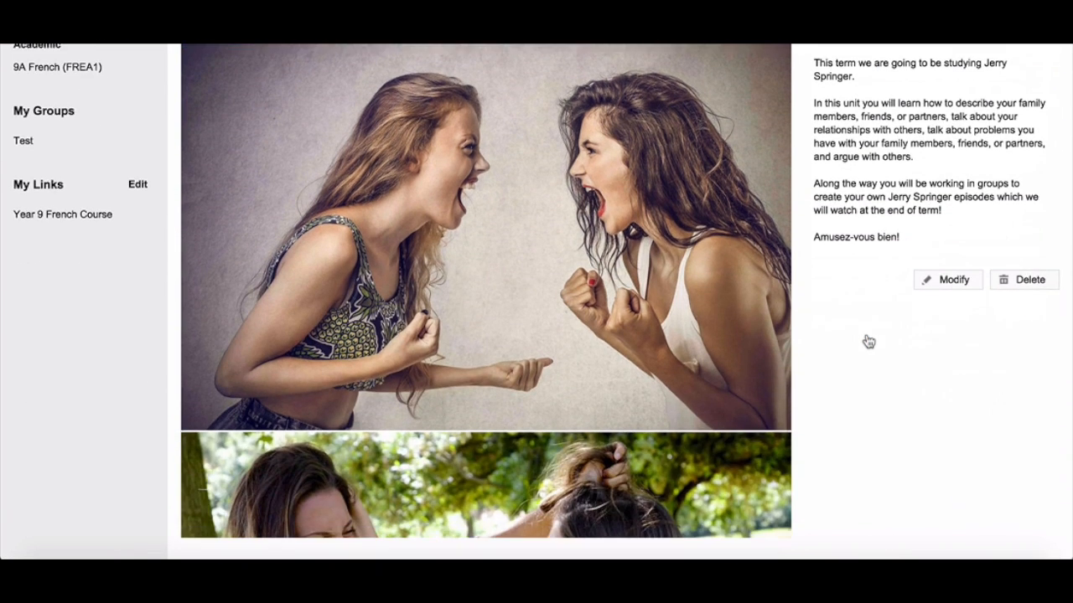
scroll(868, 341, "down", 4)
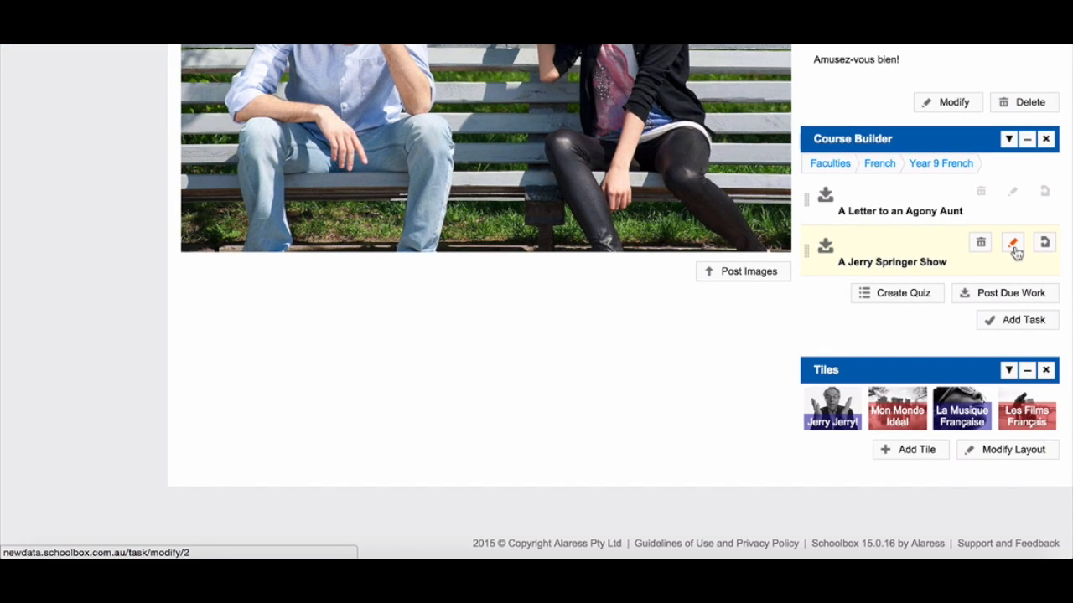
left_click(1013, 248)
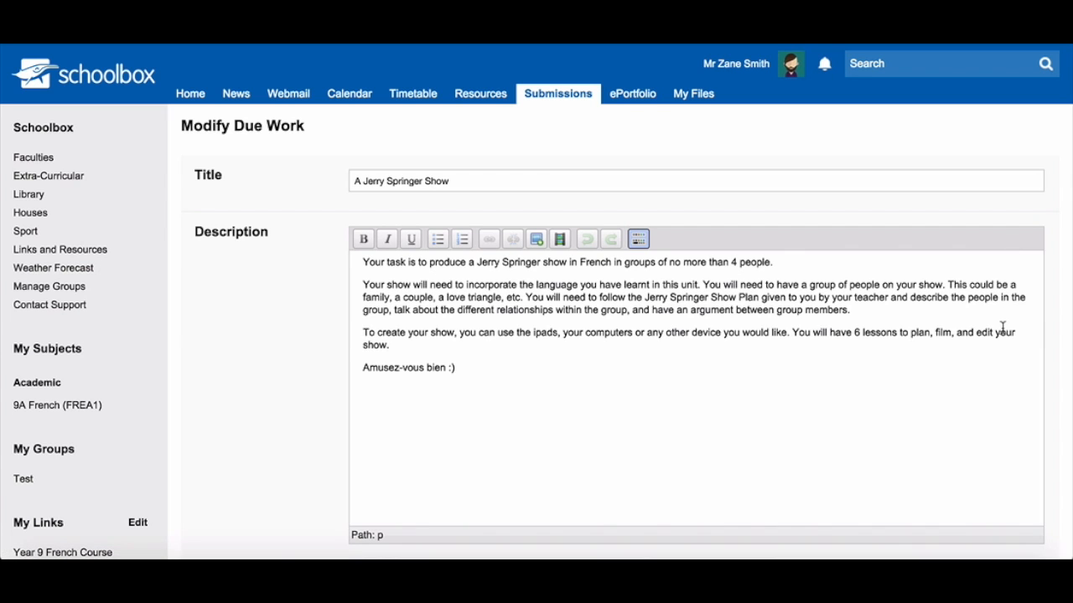
Step: Review the due work's description, attachments, mark type, rubric criteria, mark weight and submission settings, and leave the form
scroll(1002, 328, "down", 3)
scroll(1003, 328, "down", 4)
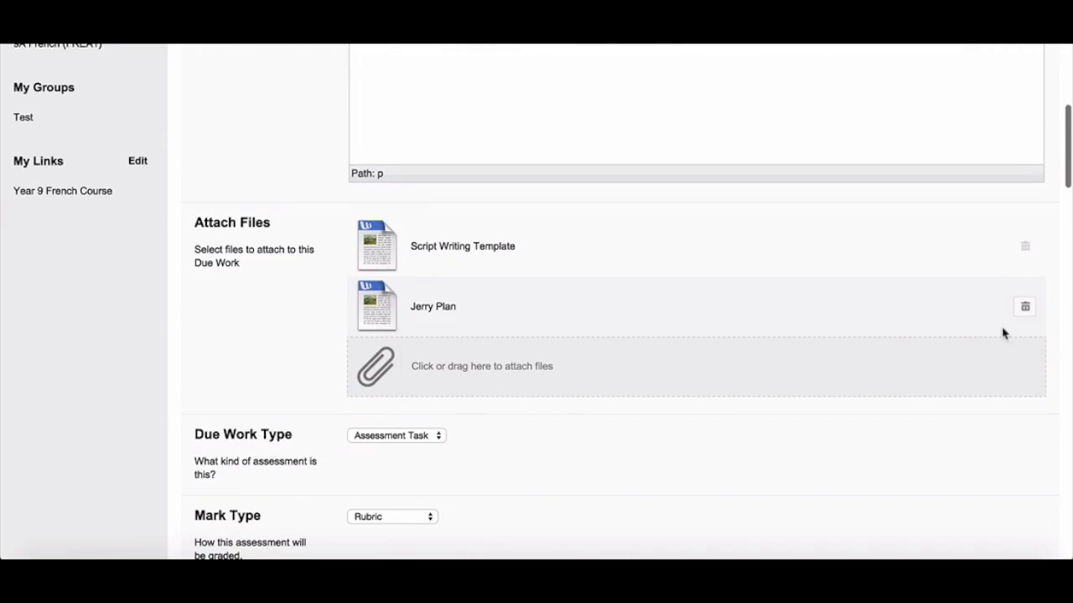
scroll(1002, 328, "down", 4)
scroll(1004, 334, "down", 2)
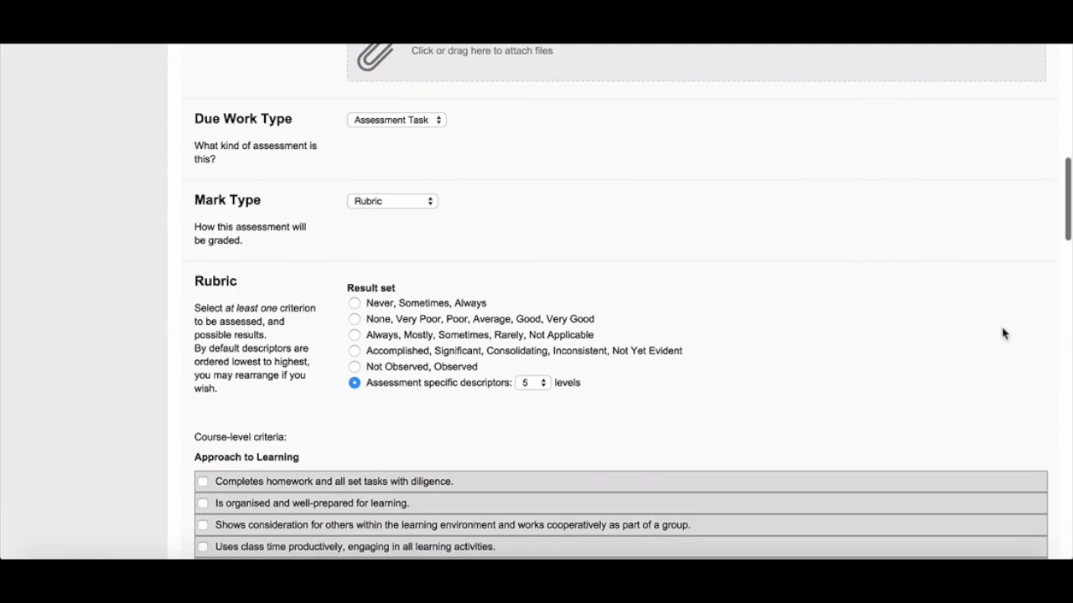
scroll(1004, 333, "down", 3)
scroll(1004, 333, "down", 7)
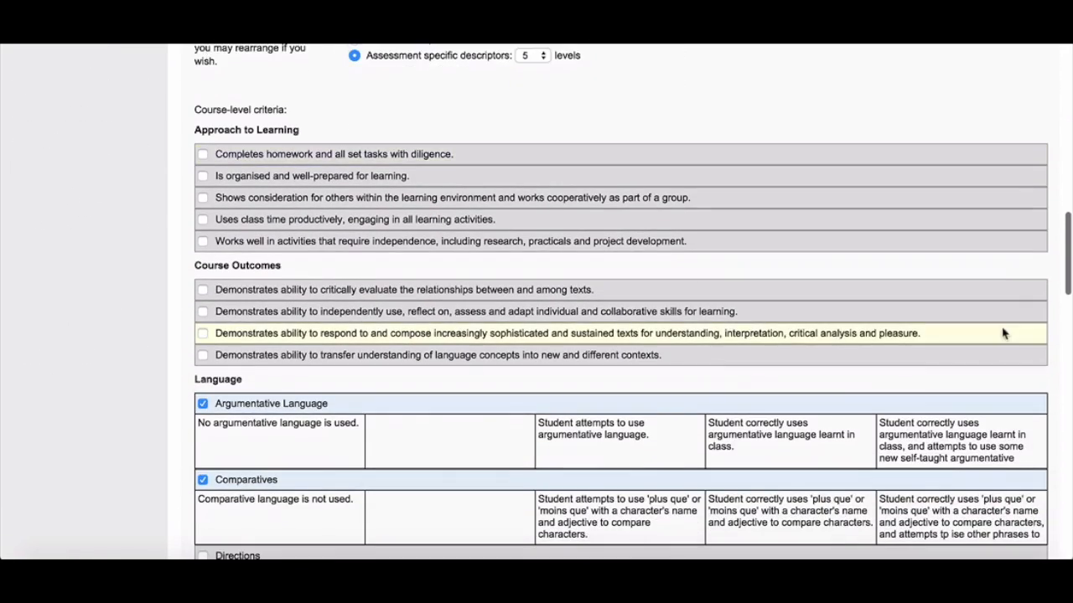
scroll(1004, 334, "down", 3)
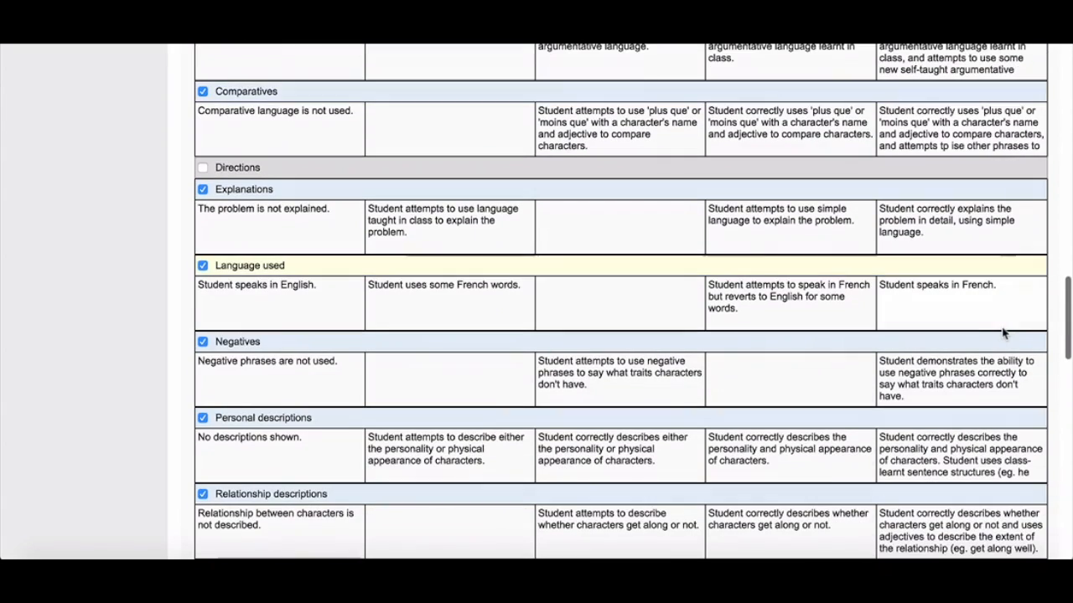
scroll(1003, 334, "down", 4)
scroll(1003, 333, "down", 12)
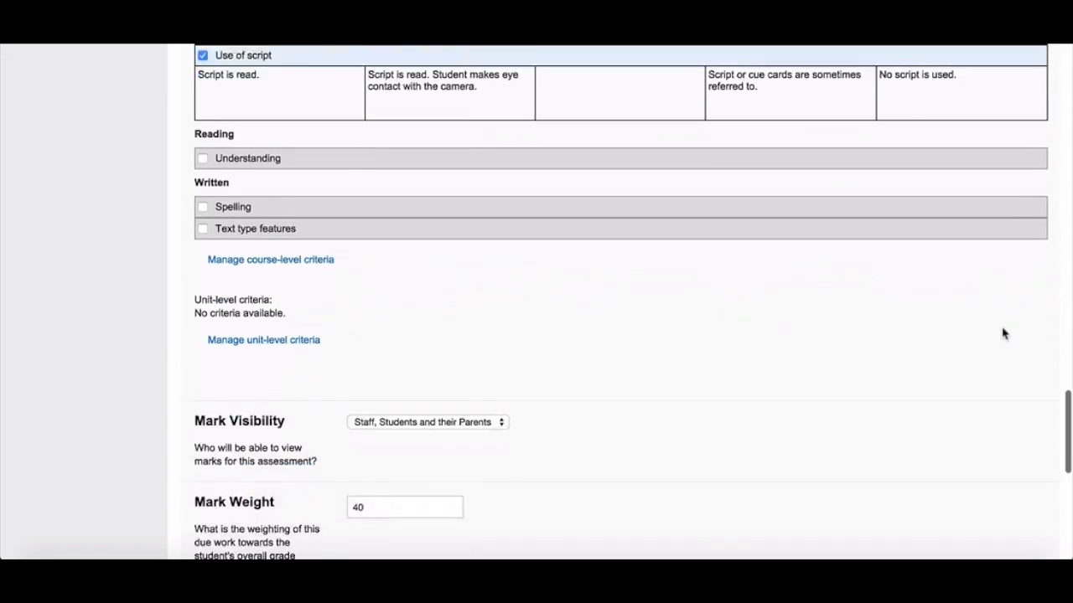
scroll(1004, 334, "down", 4)
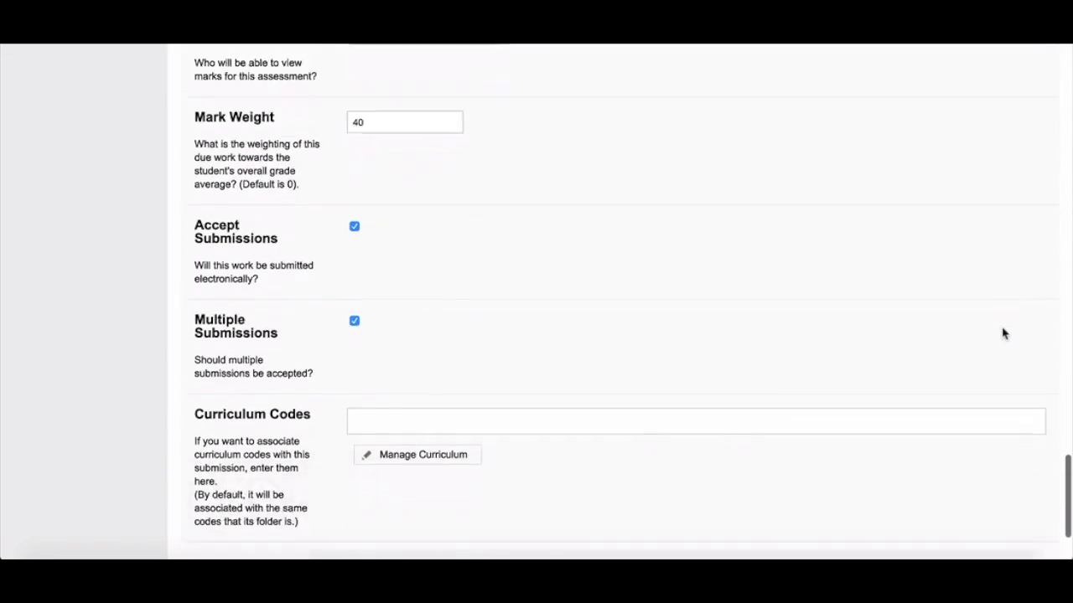
left_click(198, 447)
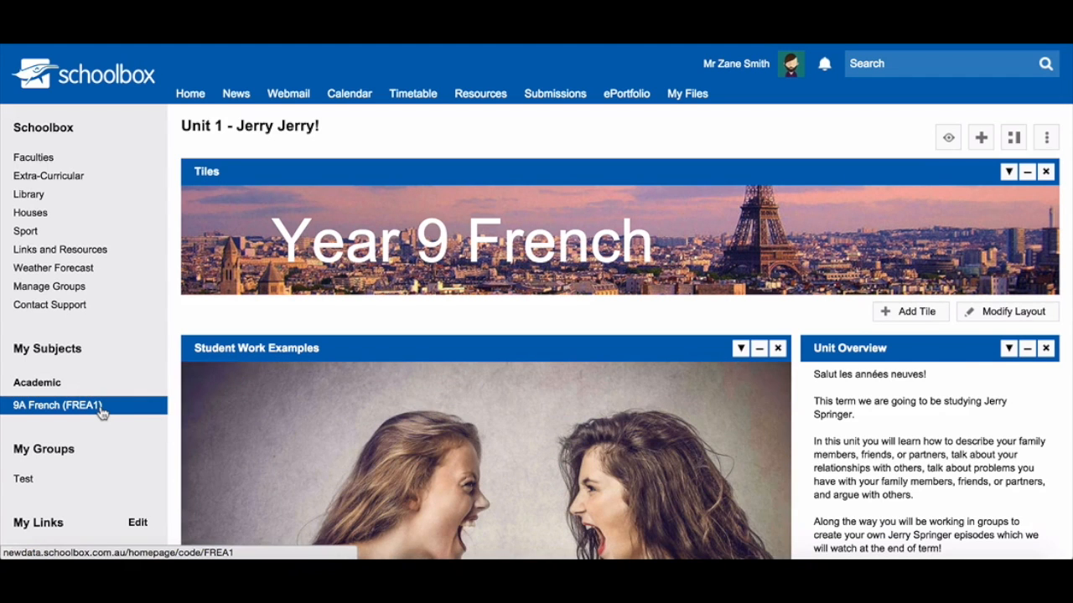
Step: Choose Year 9 French from the French faculty as the Course Outline source for the 9A French class page
left_click(99, 408)
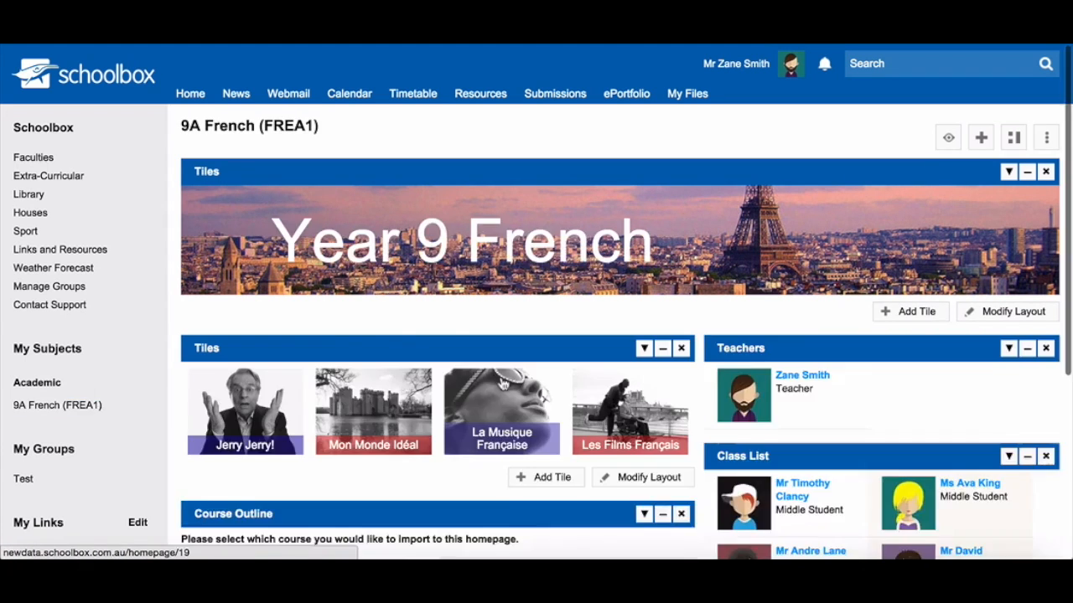
scroll(502, 383, "down", 5)
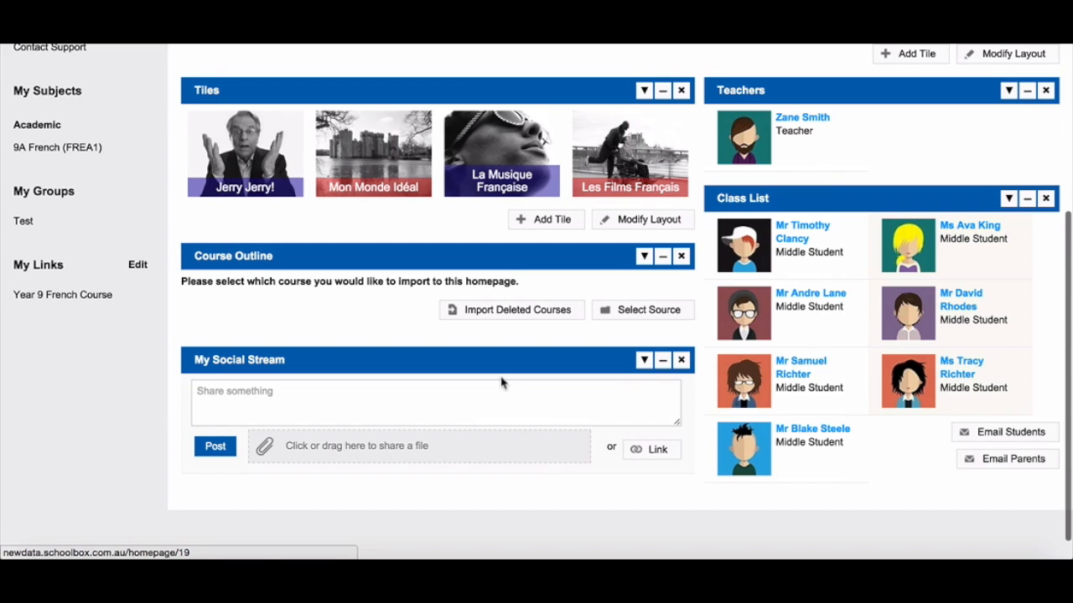
left_click(632, 309)
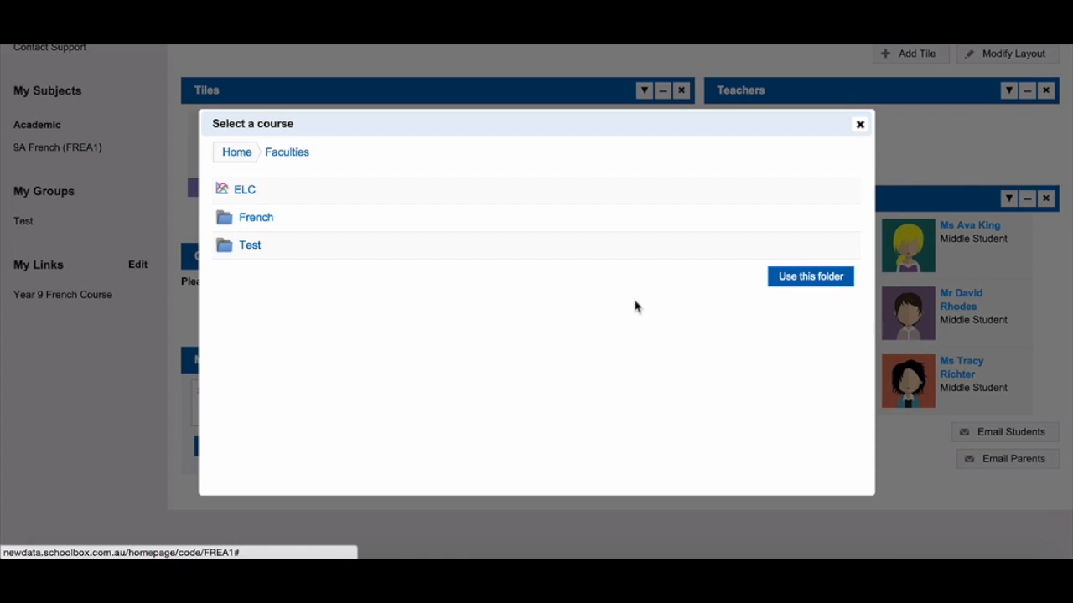
left_click(355, 226)
left_click(319, 192)
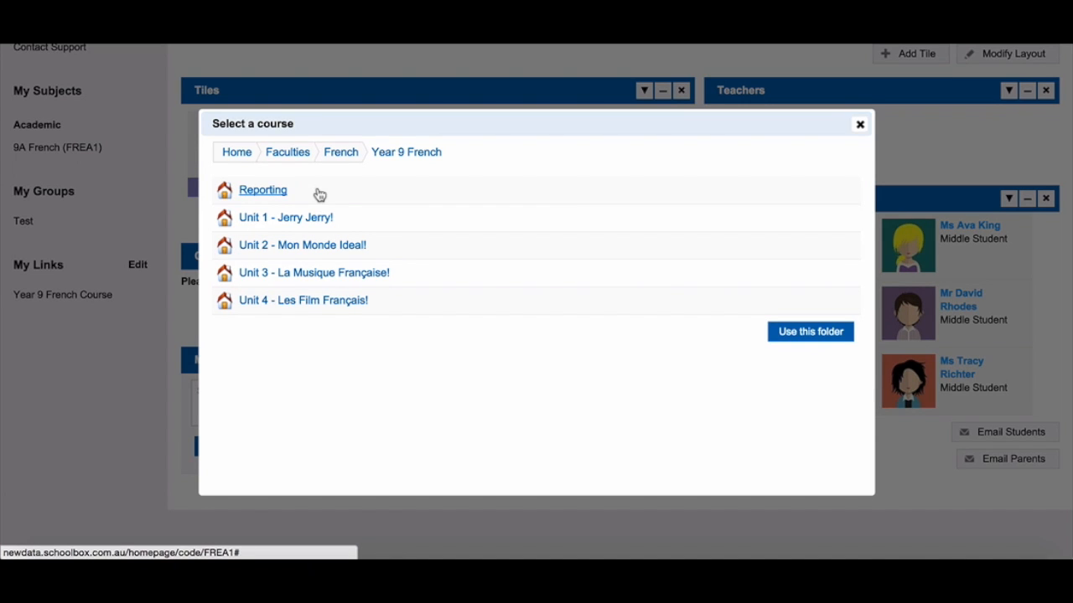
left_click(771, 331)
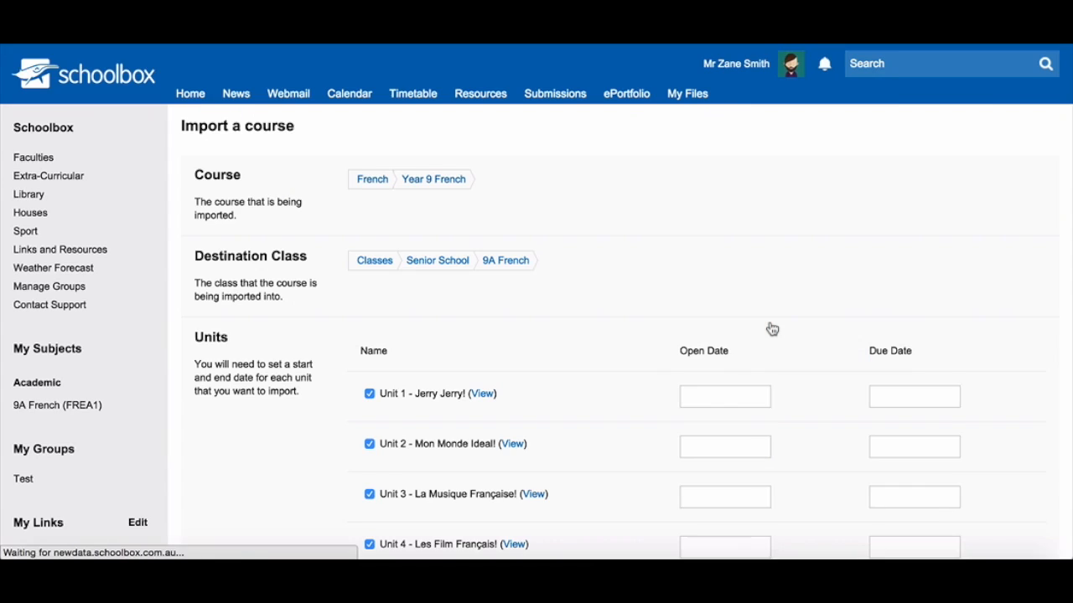
Step: Set Unit 1 - Jerry Jerry! to open on 05/10/2015 and be due on 12/12/2015
scroll(771, 329, "down", 3)
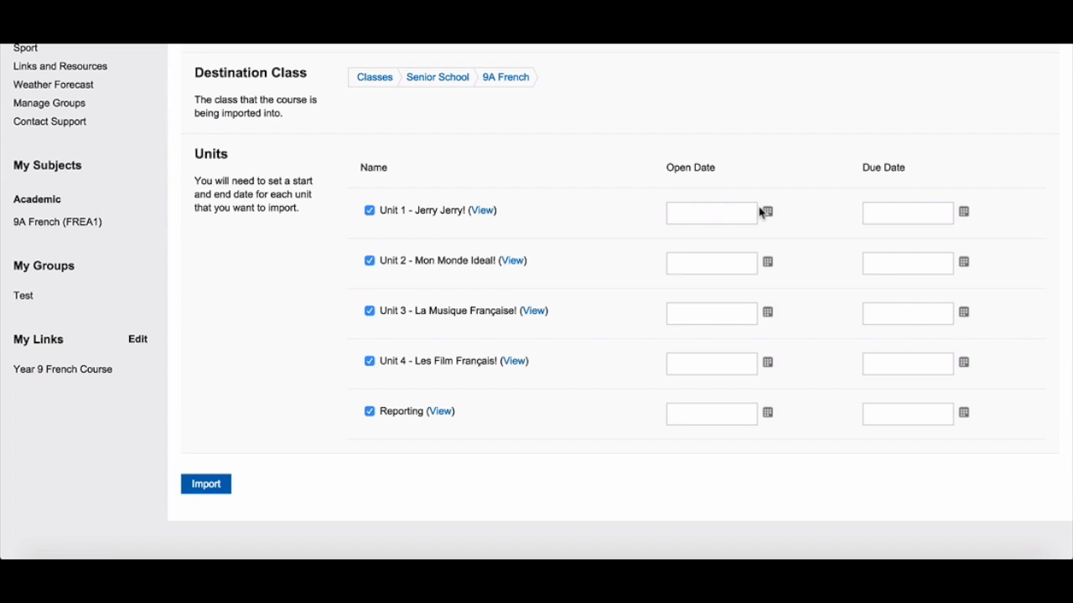
left_click(717, 212)
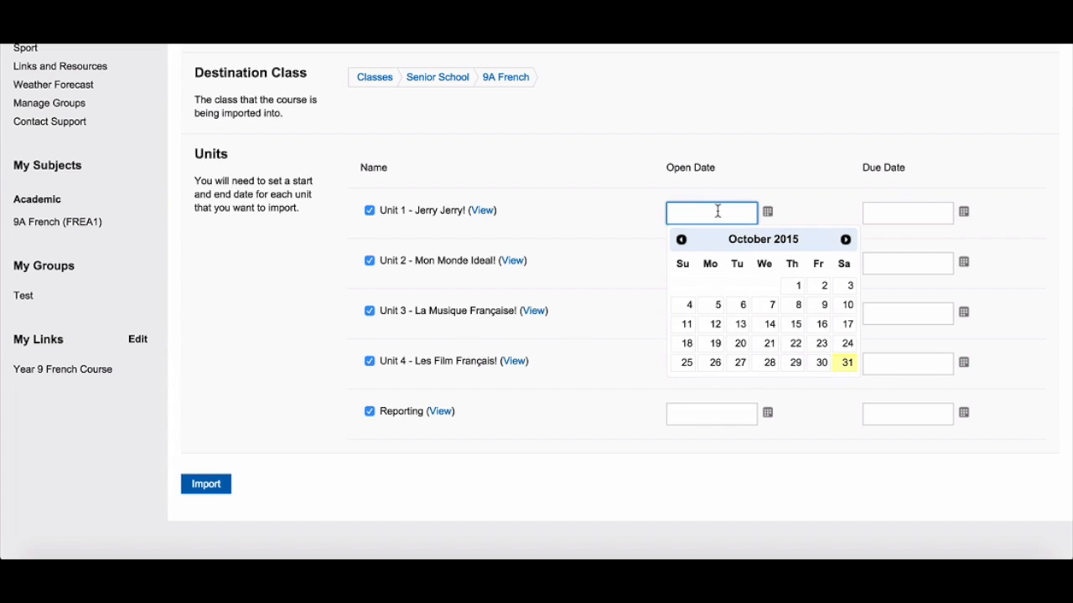
left_click(717, 305)
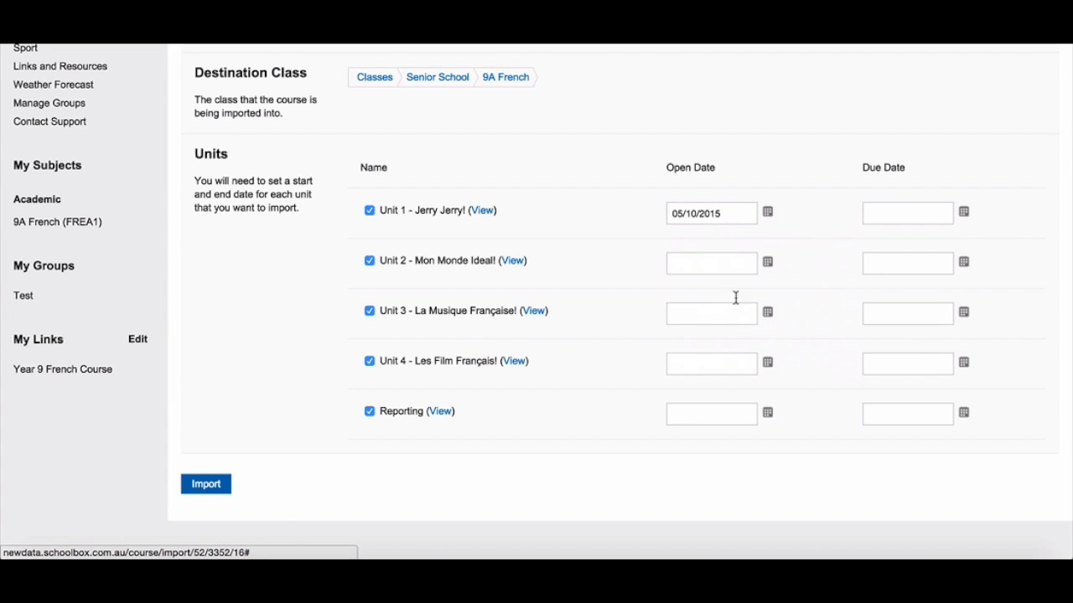
left_click(871, 216)
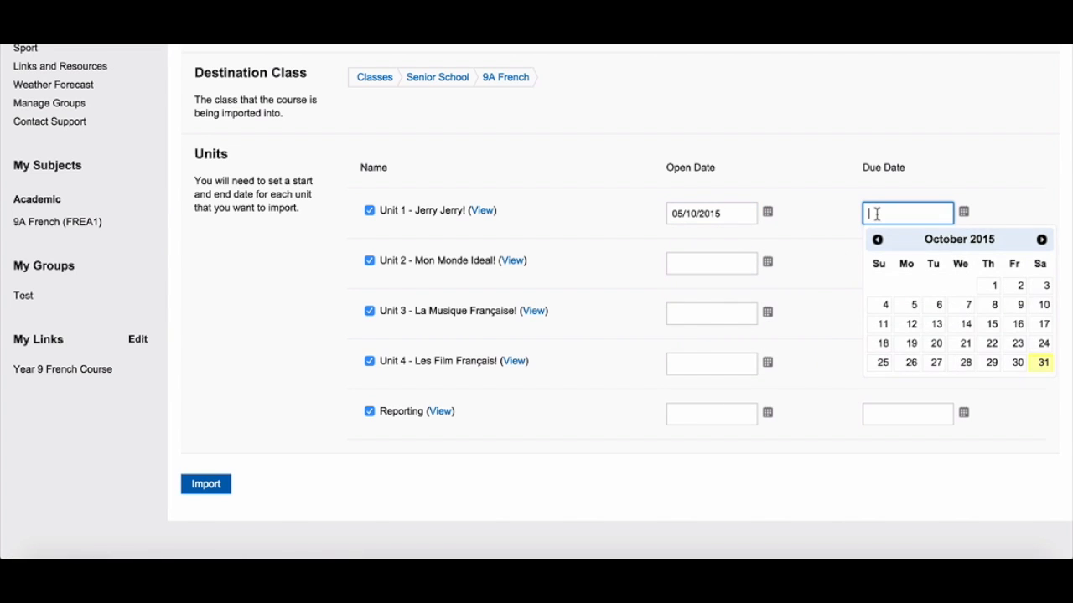
left_click(1040, 240)
left_click(1039, 240)
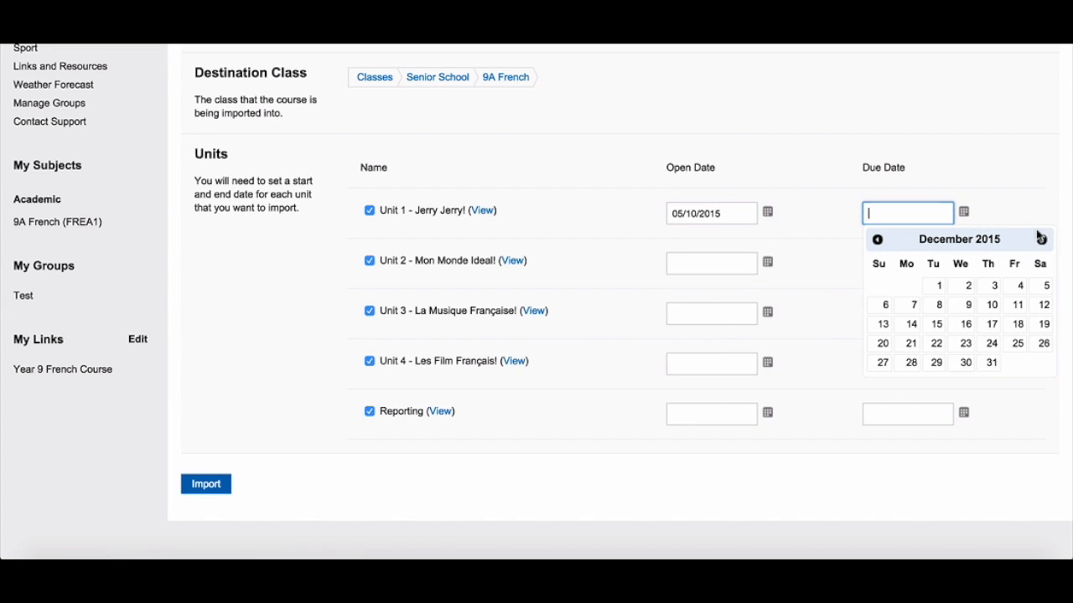
left_click(1032, 310)
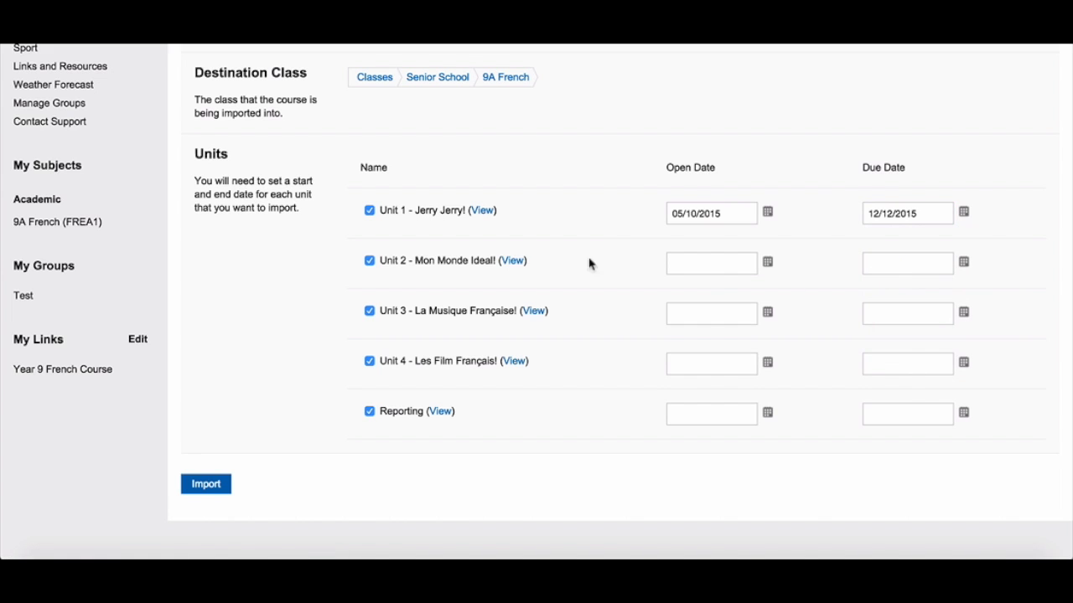
Step: Exclude Units 2, 3 and 4 and Reporting from the selection and import the course into the class
left_click(470, 262)
left_click(460, 312)
left_click(453, 362)
left_click(397, 414)
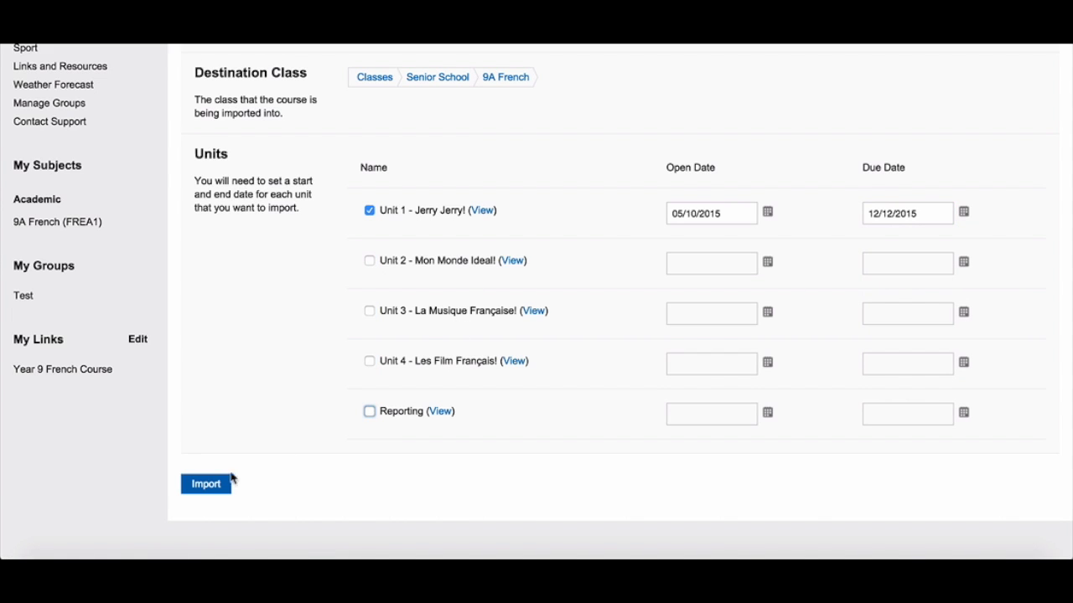
left_click(224, 485)
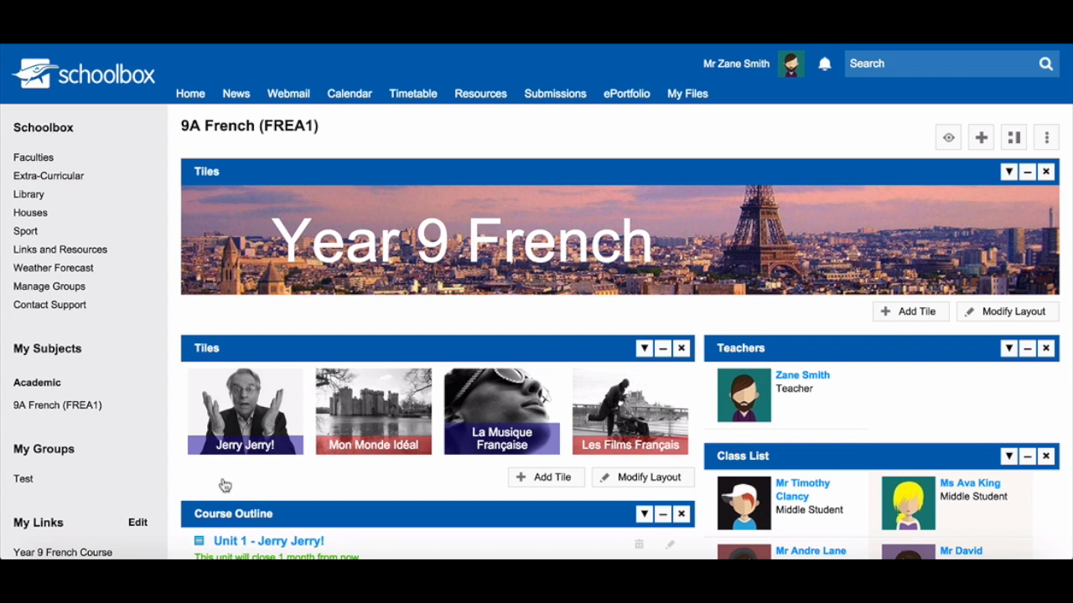
Step: Open the A Jerry Springer Show task from Unit 1 in the student's 9A French course outline
scroll(224, 485, "down", 3)
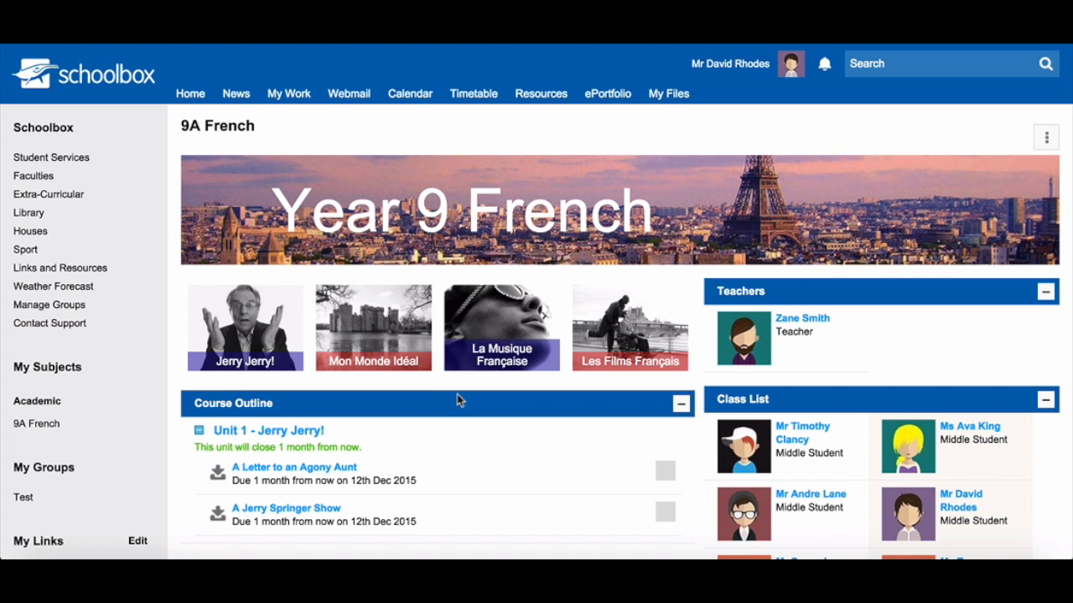
scroll(457, 394, "down", 1)
scroll(456, 400, "down", 1)
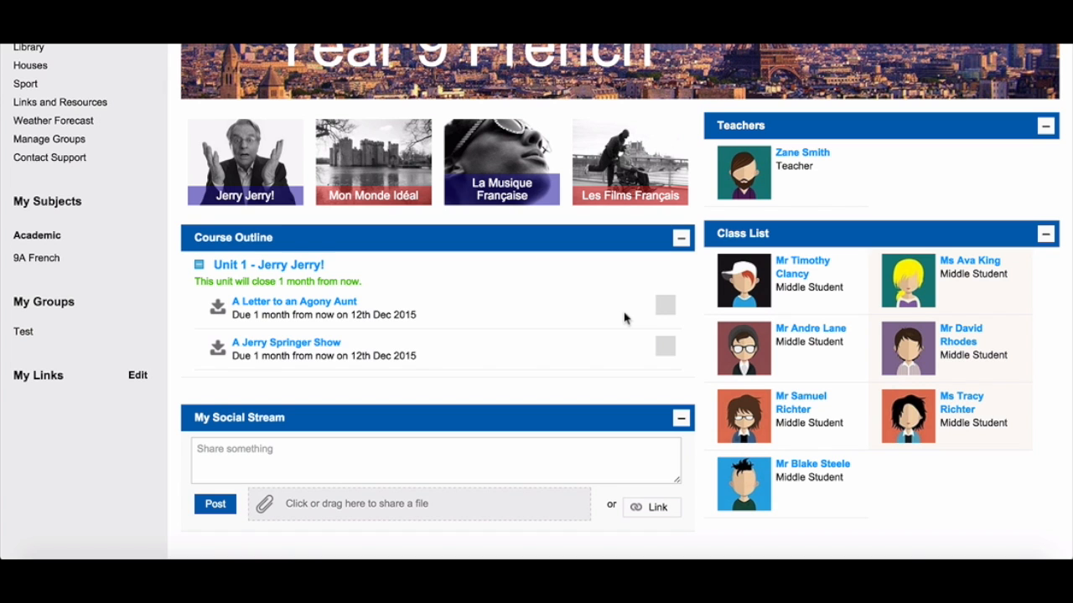
left_click(319, 348)
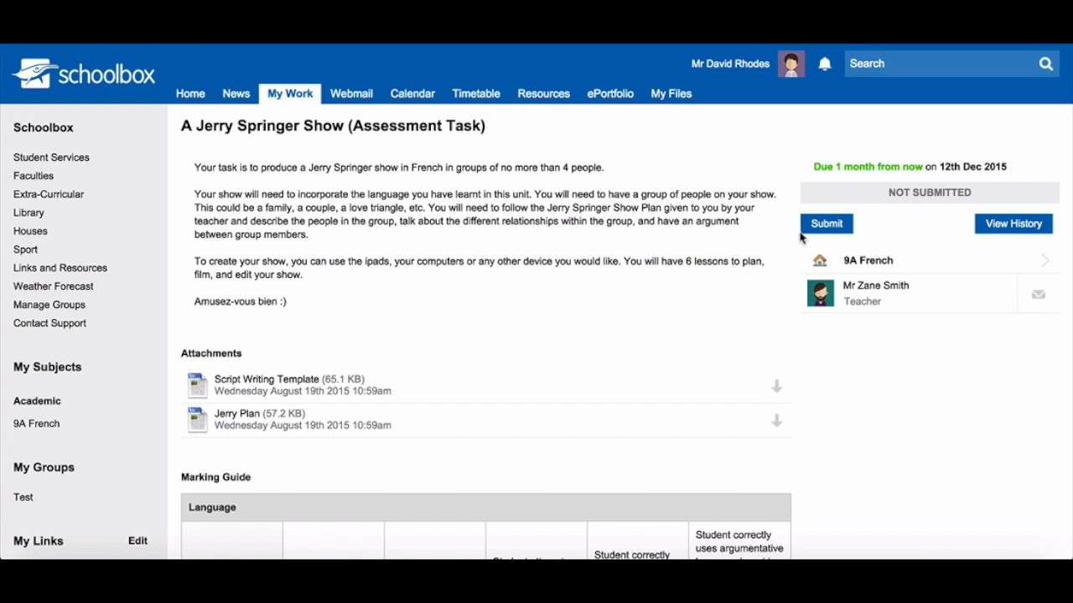
Step: Attach Hamlet - Feature article Assessment.docx to the A Jerry Springer Show submission and submit it for assessment
scroll(806, 234, "down", 10)
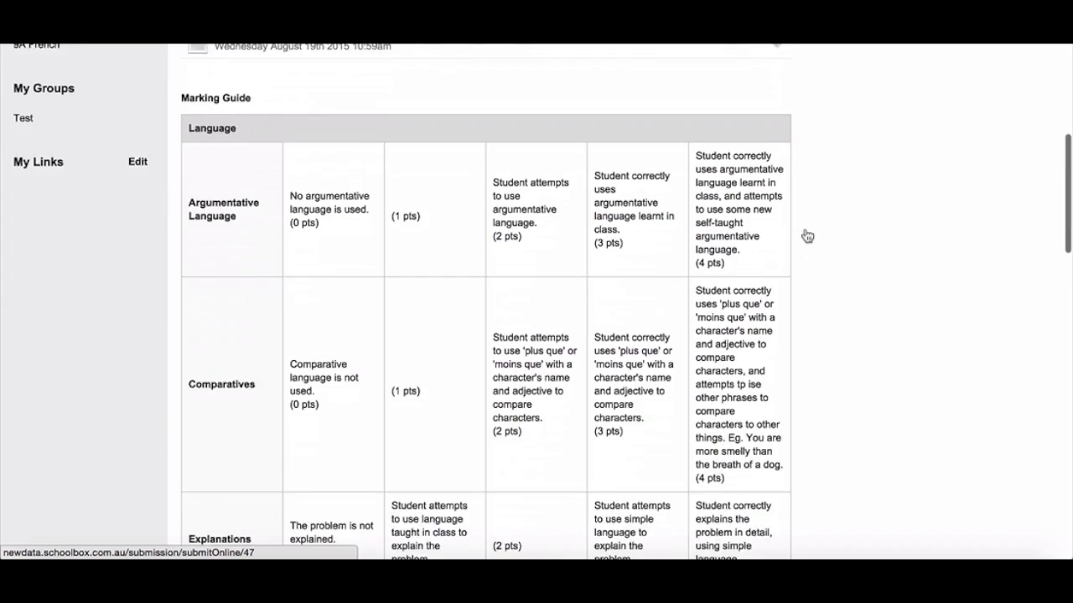
scroll(806, 234, "up", 10)
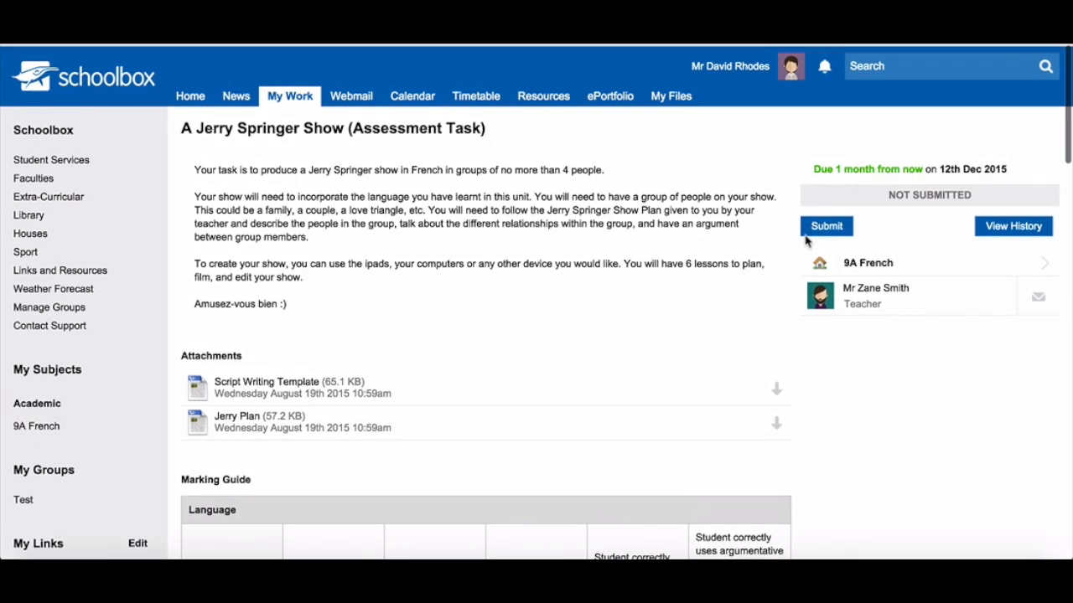
left_click(811, 238)
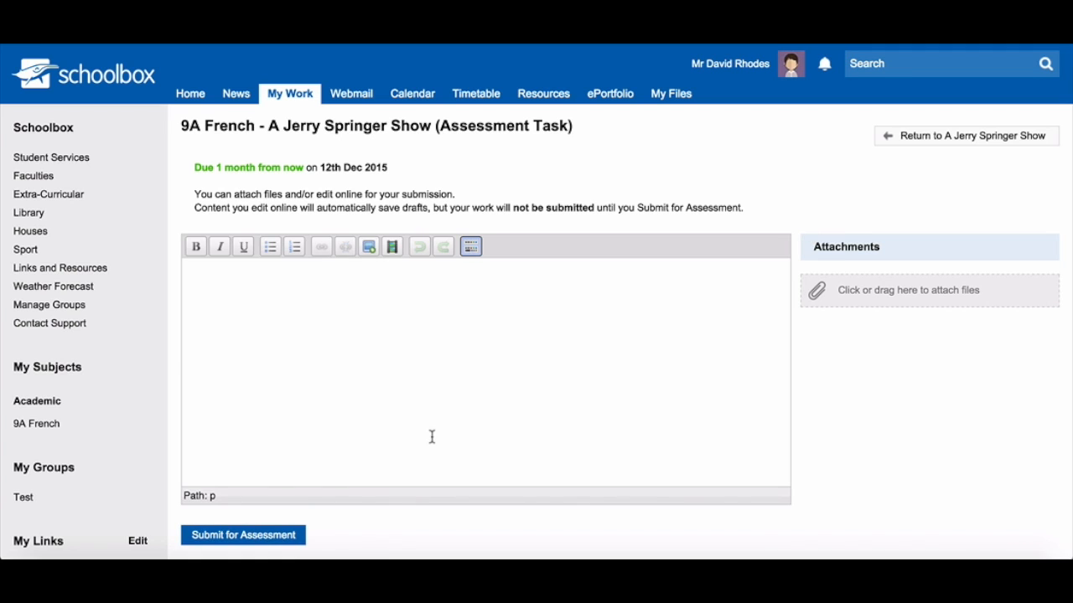
left_click(53, 560)
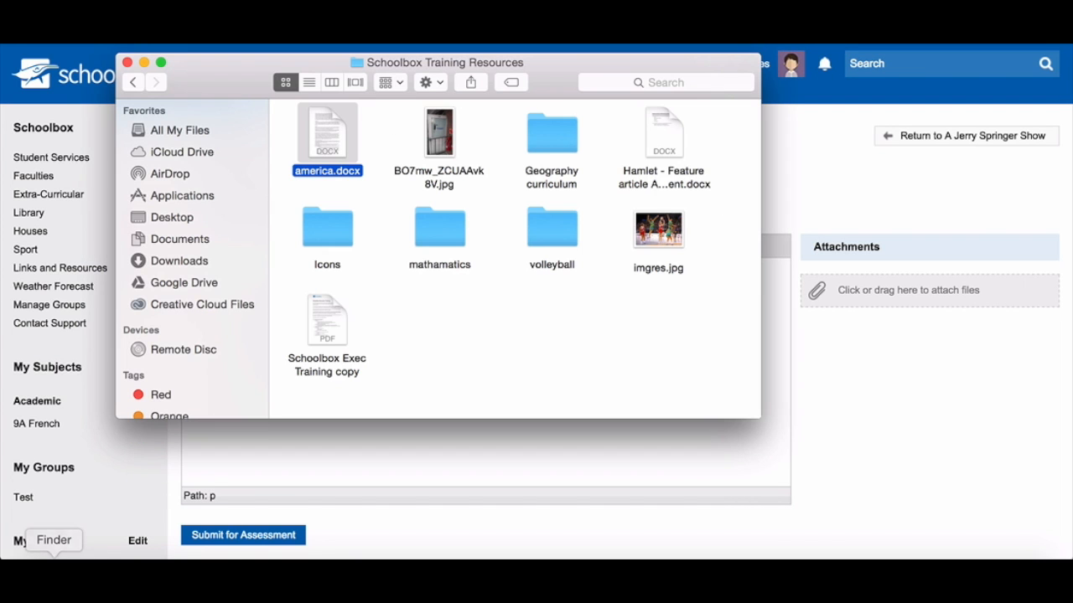
left_click(675, 126)
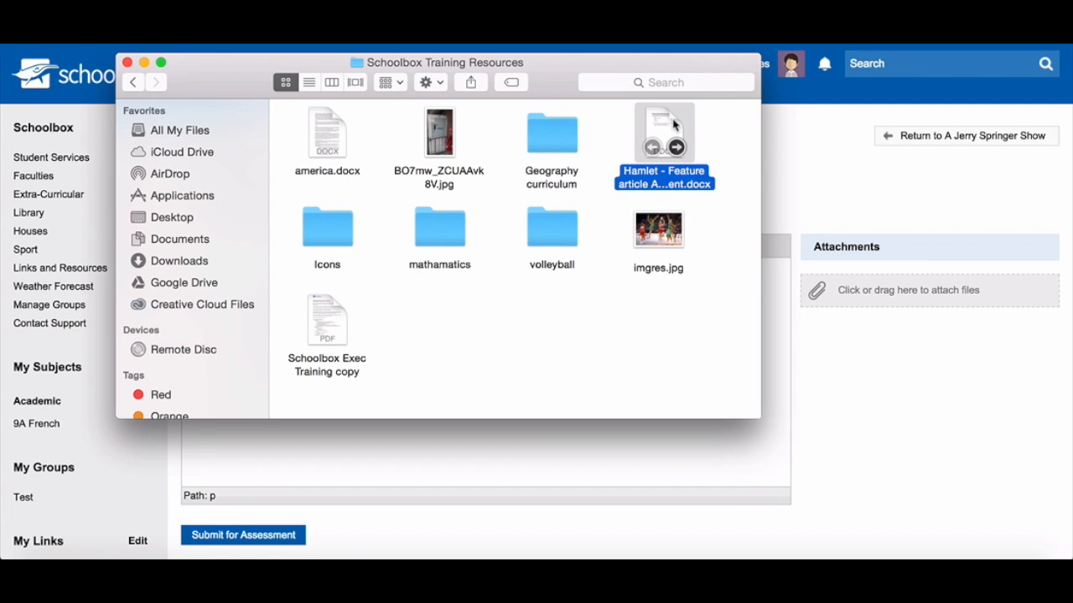
left_click_drag(674, 126, 829, 283)
left_click(893, 395)
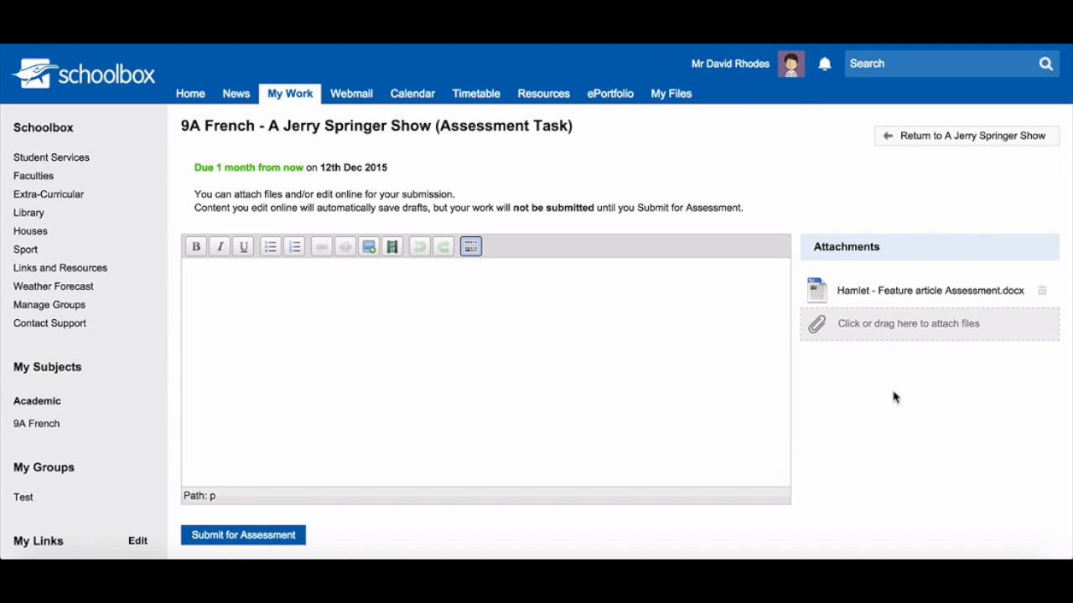
left_click(294, 537)
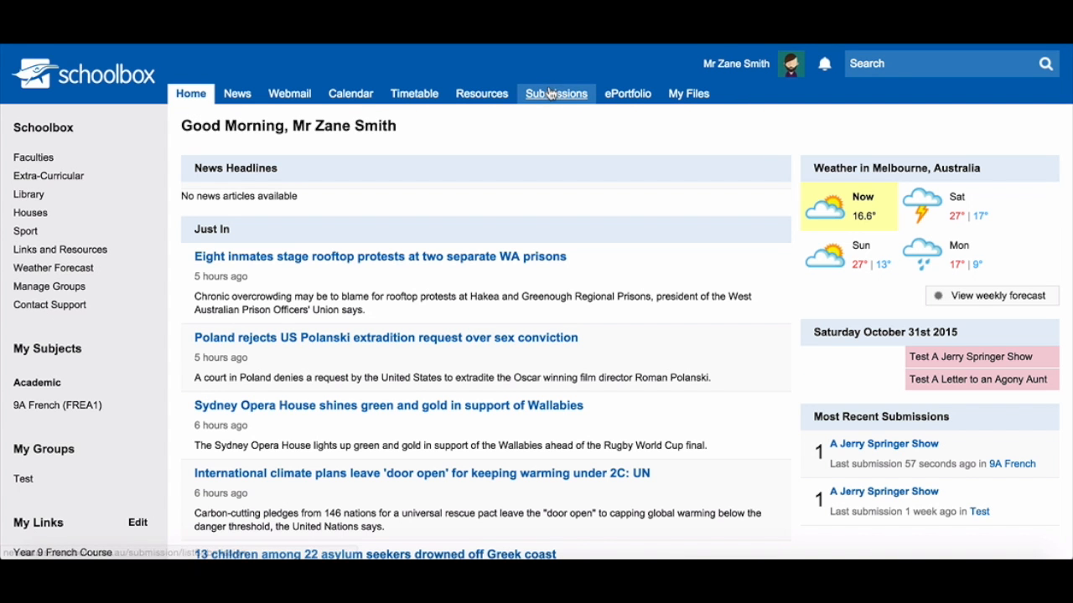
Step: As the teacher, open the on-time student submission for the 9A French A Jerry Springer Show task for grading
left_click(550, 94)
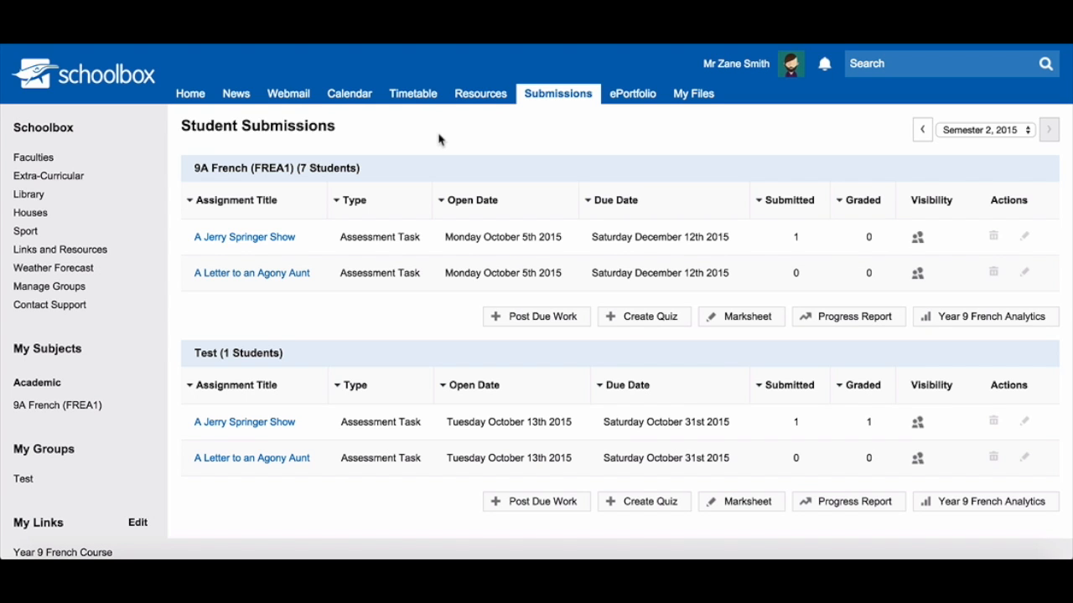
left_click(263, 243)
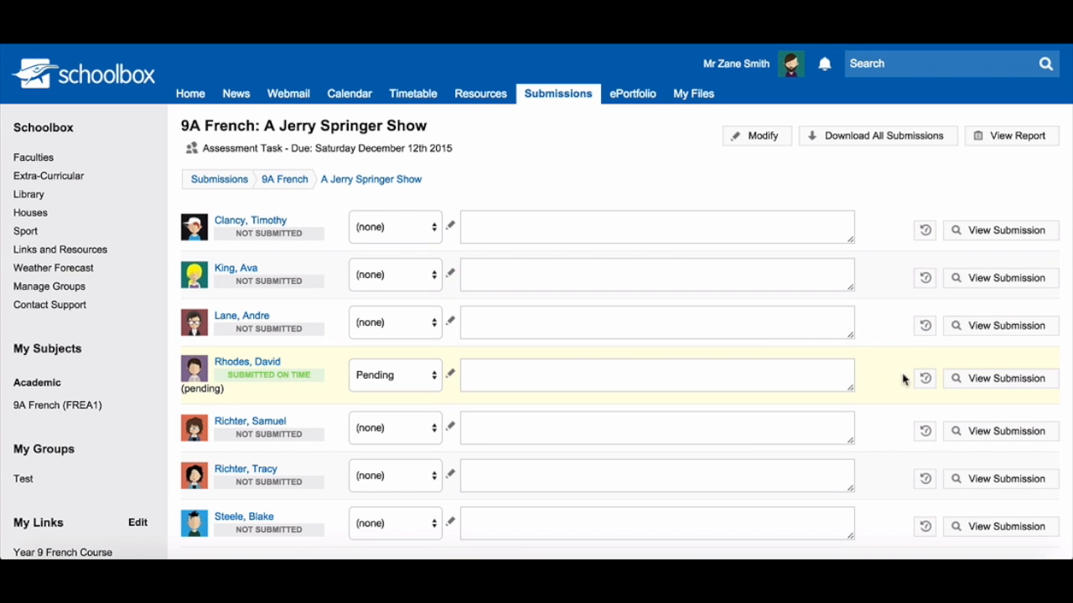
left_click(967, 380)
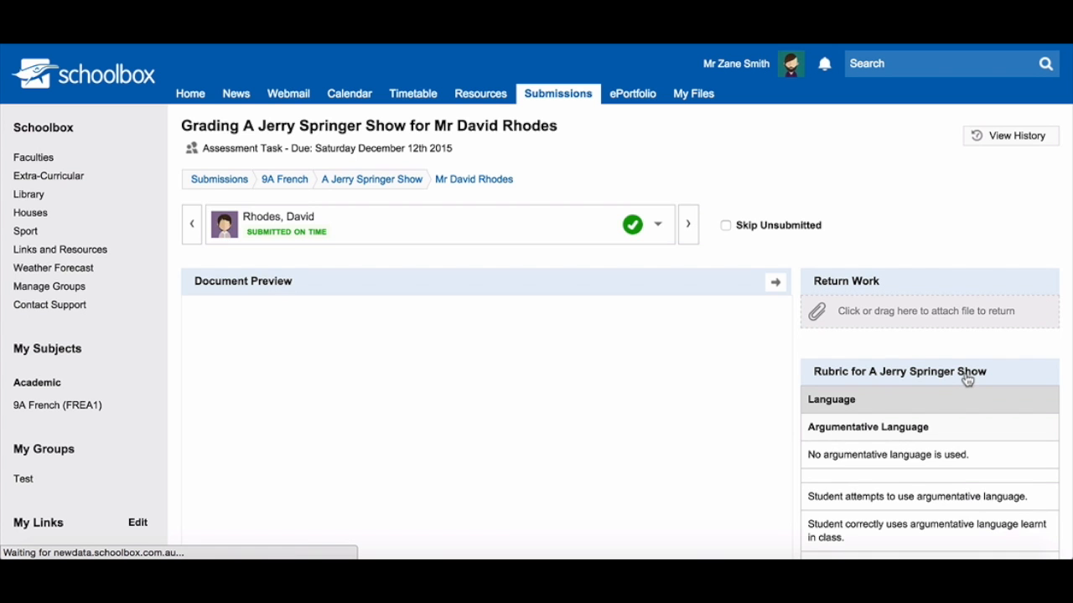
scroll(967, 380, "down", 3)
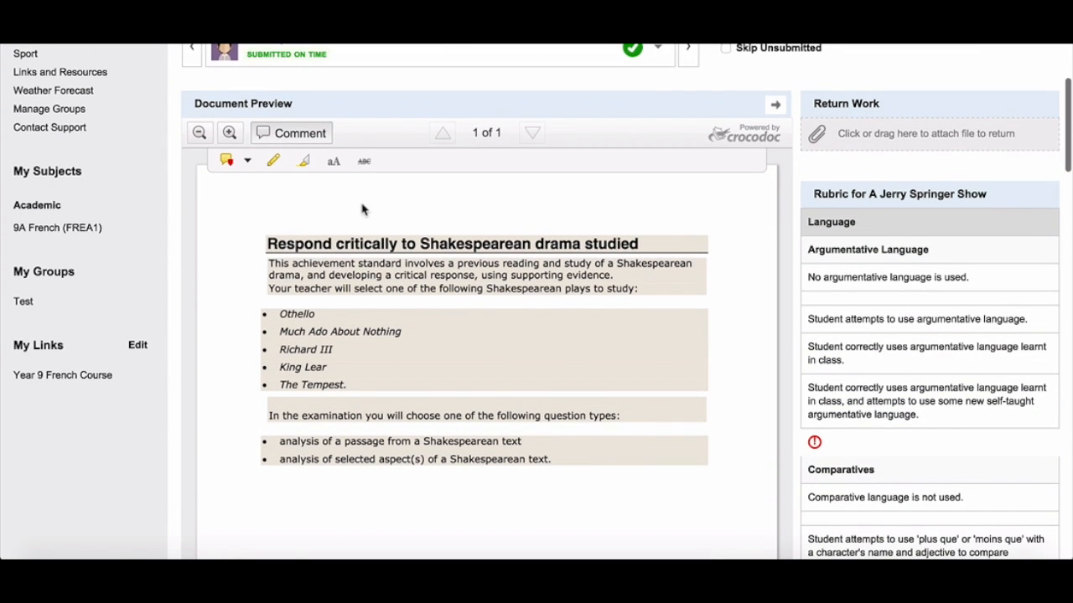
Step: Draw a blue freehand mark over the introduction and list of plays in the submitted document
left_click(271, 162)
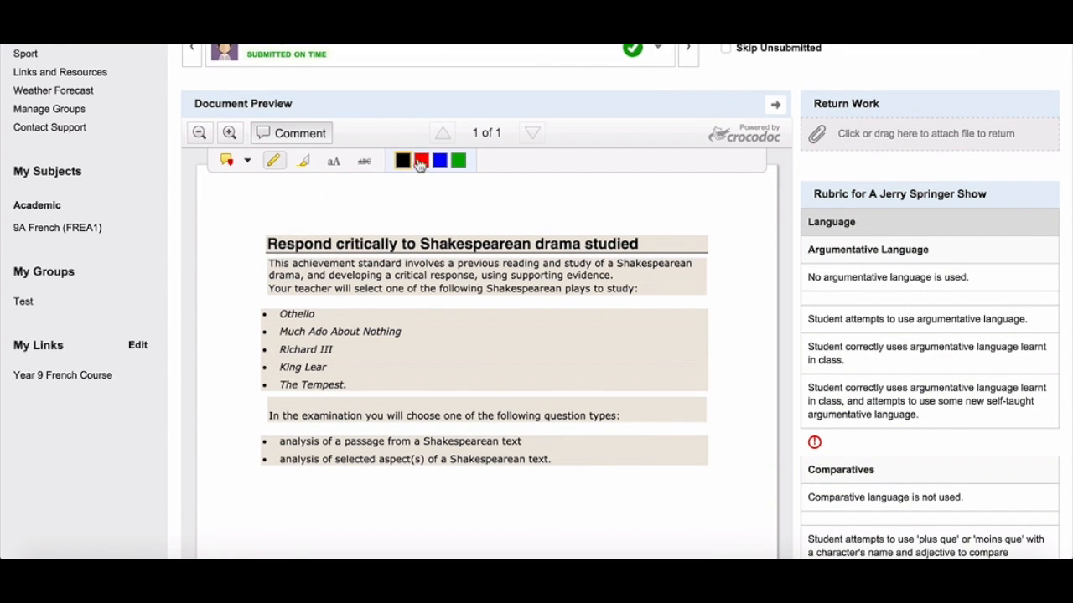
left_click(439, 160)
mouse_move(439, 245)
left_mouse_down()
mouse_move(357, 289)
mouse_move(451, 358)
mouse_move(523, 369)
left_mouse_up()
Step: Add the comment "well done" at the document's heading and highlight "you will" in yellow in the examination sentence
left_click(226, 162)
left_click(488, 245)
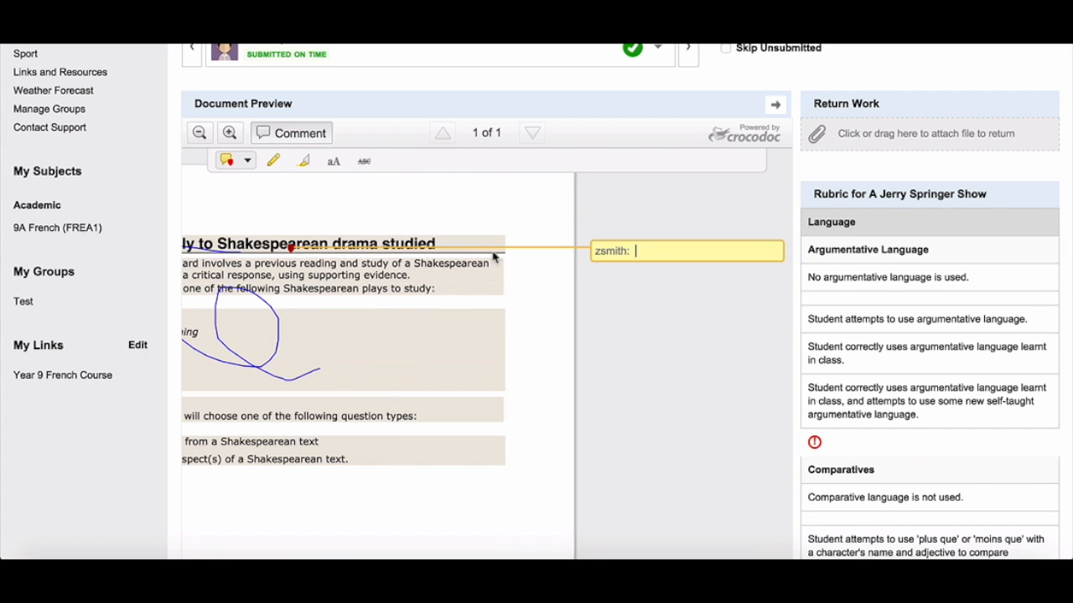
type("well done")
left_click(318, 235)
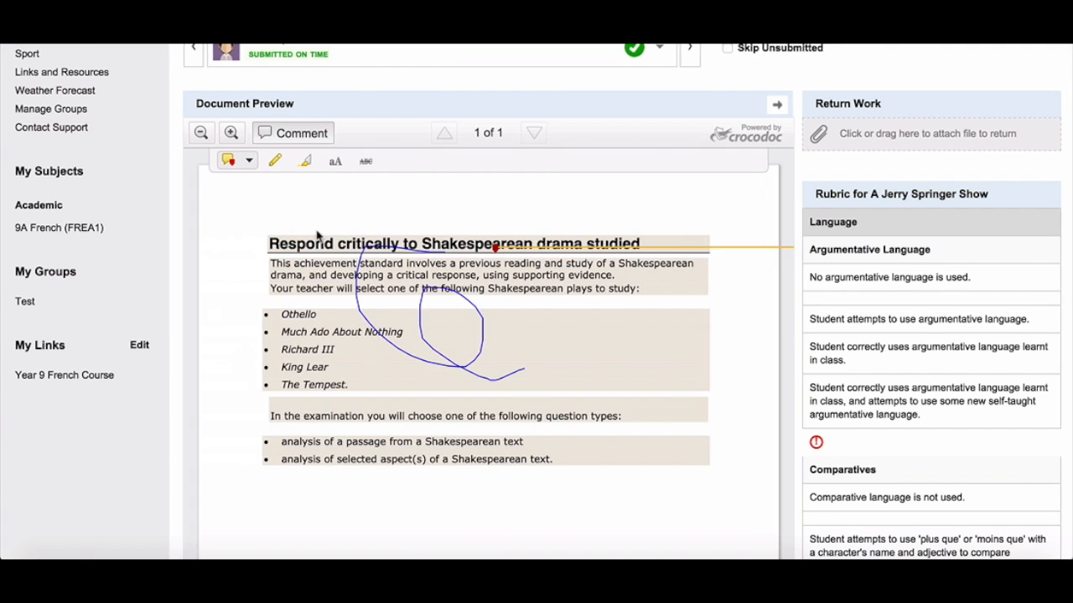
left_click(305, 160)
left_click_drag(404, 416, 364, 416)
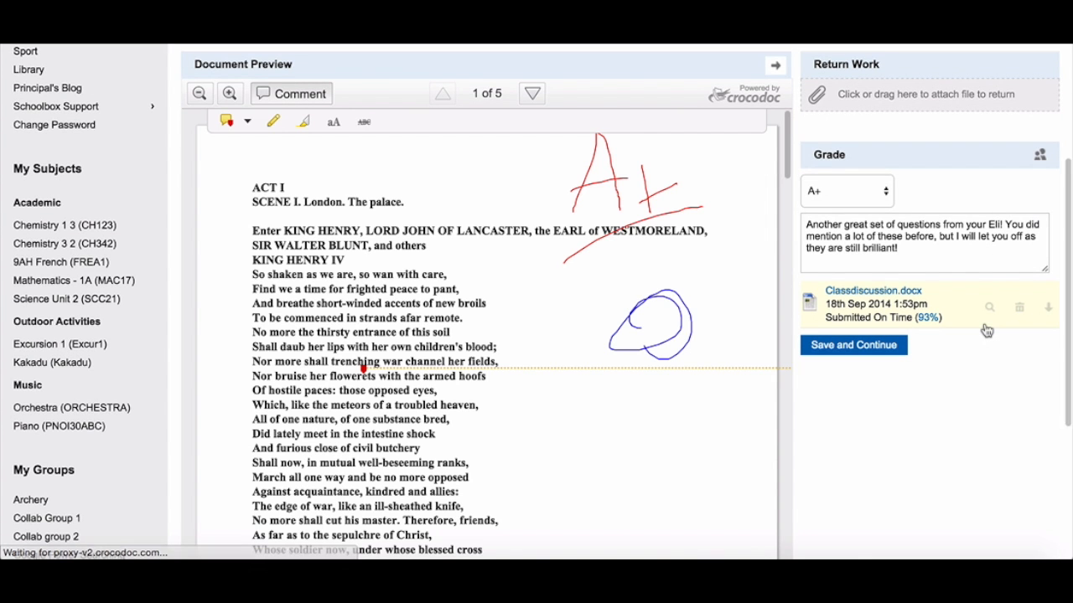
Step: Open the percentage result for the submitted Classdiscussion.docx
left_click(922, 323)
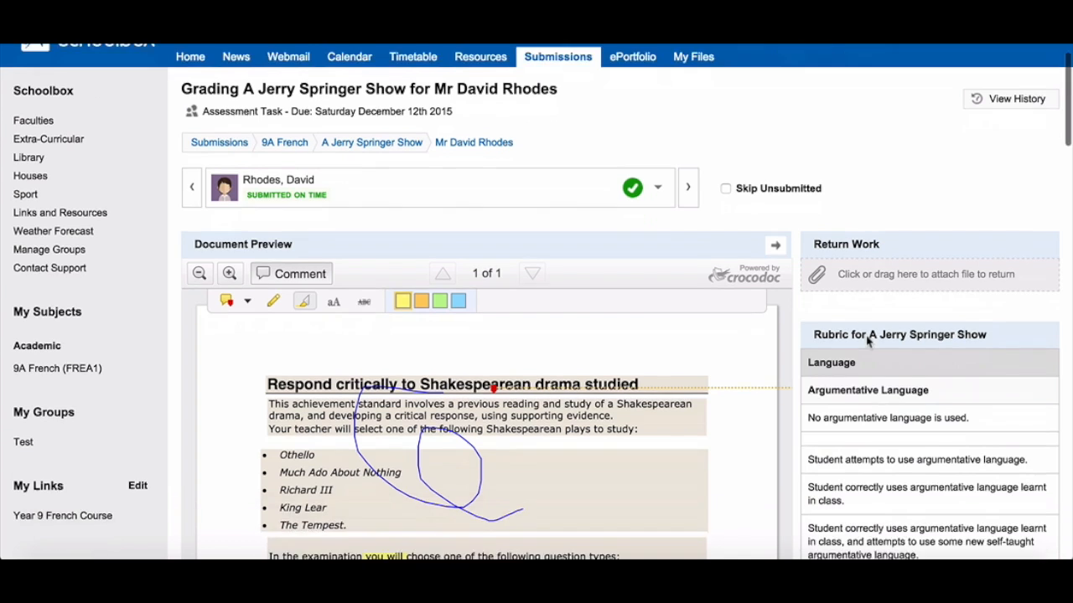
Step: Rate Argumentative Language at its highest rubric level, Comparatives at correct use of 'plus que' or 'moins que', and Explanations at attempts to use simple language
scroll(869, 343, "down", 5)
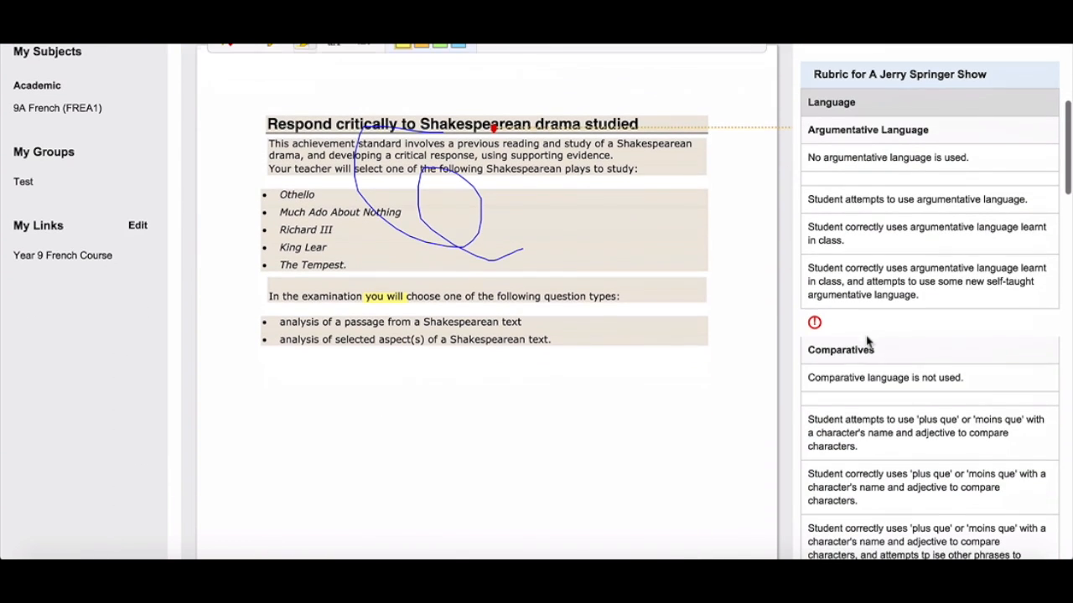
left_click(868, 285)
scroll(890, 350, "down", 3)
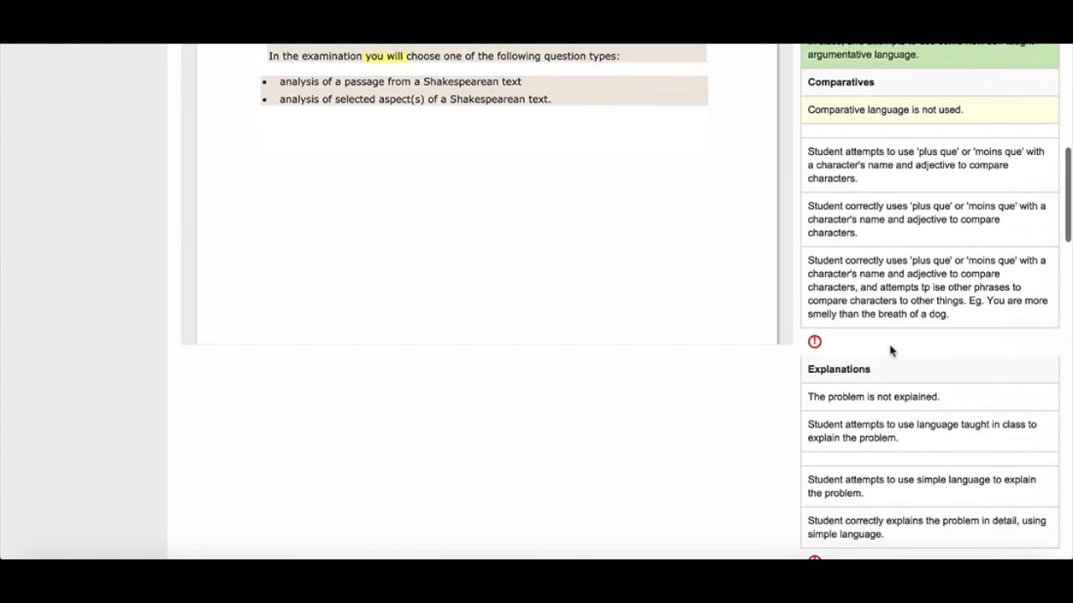
left_click(875, 218)
scroll(876, 217, "down", 3)
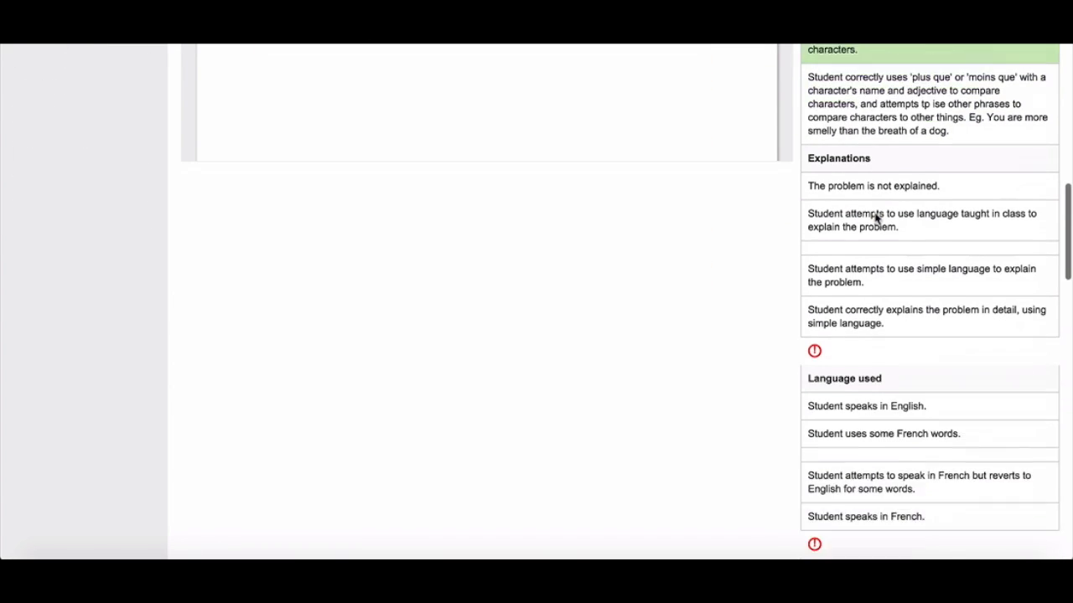
left_click(874, 207)
scroll(898, 328, "down", 3)
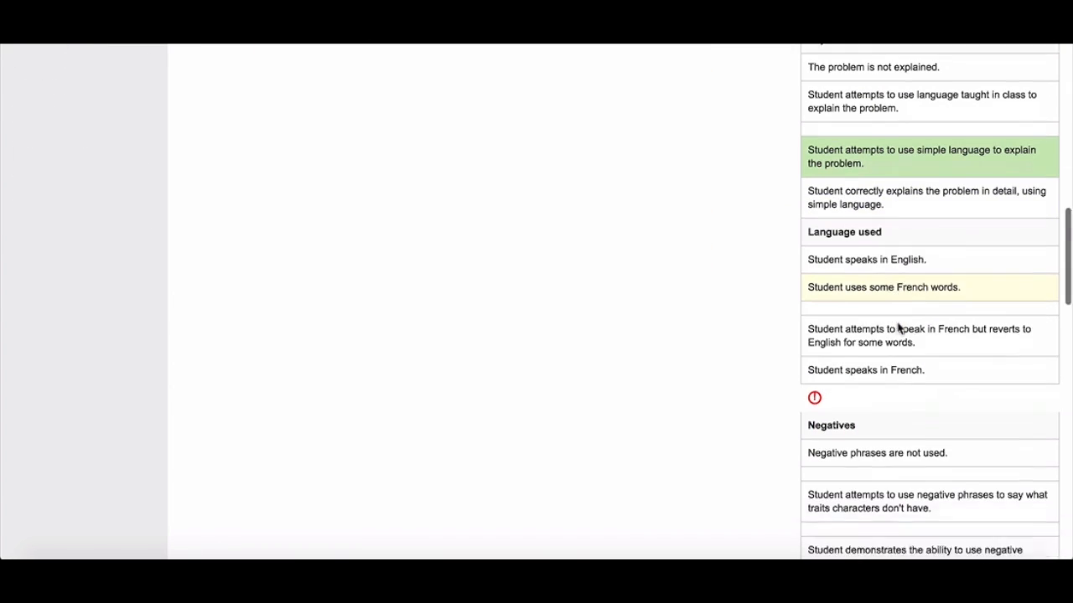
Step: Rate the remaining Language criteria from Language used to Relationship descriptions, choosing the highest level for Relationship descriptions
left_click(894, 161)
left_click(910, 302)
scroll(909, 304, "down", 2)
scroll(910, 305, "down", 2)
left_click(910, 305)
scroll(910, 305, "down", 6)
left_click(910, 305)
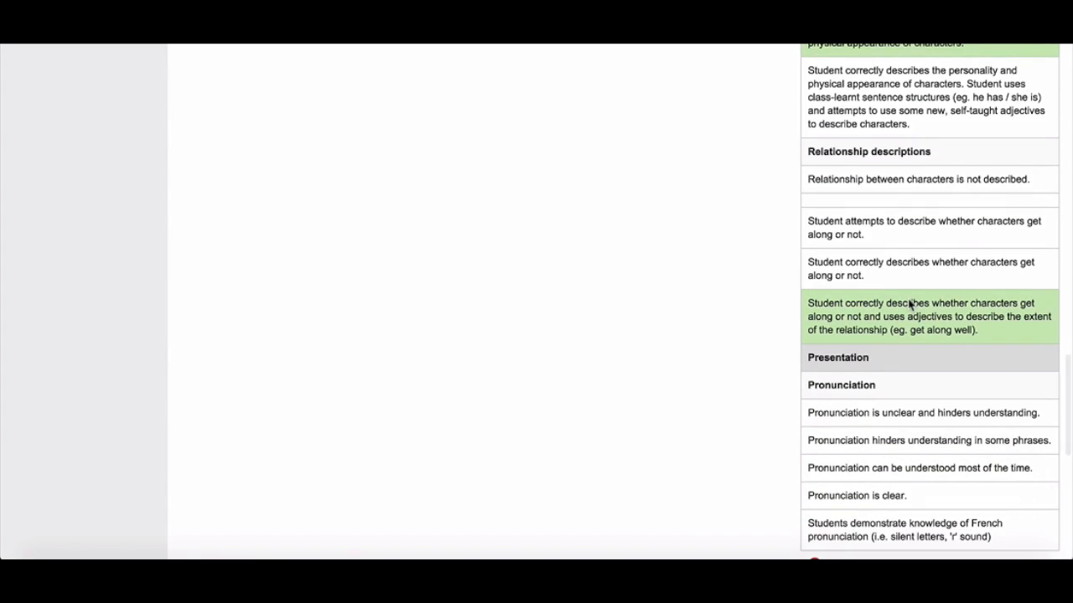
Step: Rate Pronunciation as "Pronunciation is clear." and Use of script as "Script or cue cards are sometimes referred to."
scroll(910, 305, "down", 4)
left_click(912, 333)
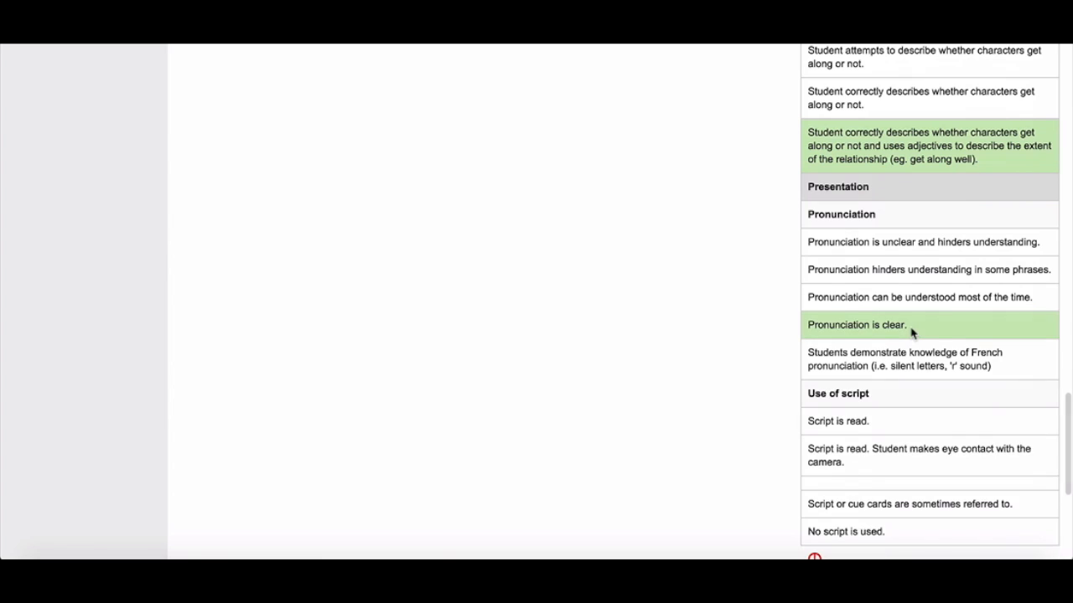
scroll(912, 333, "down", 4)
left_click(911, 333)
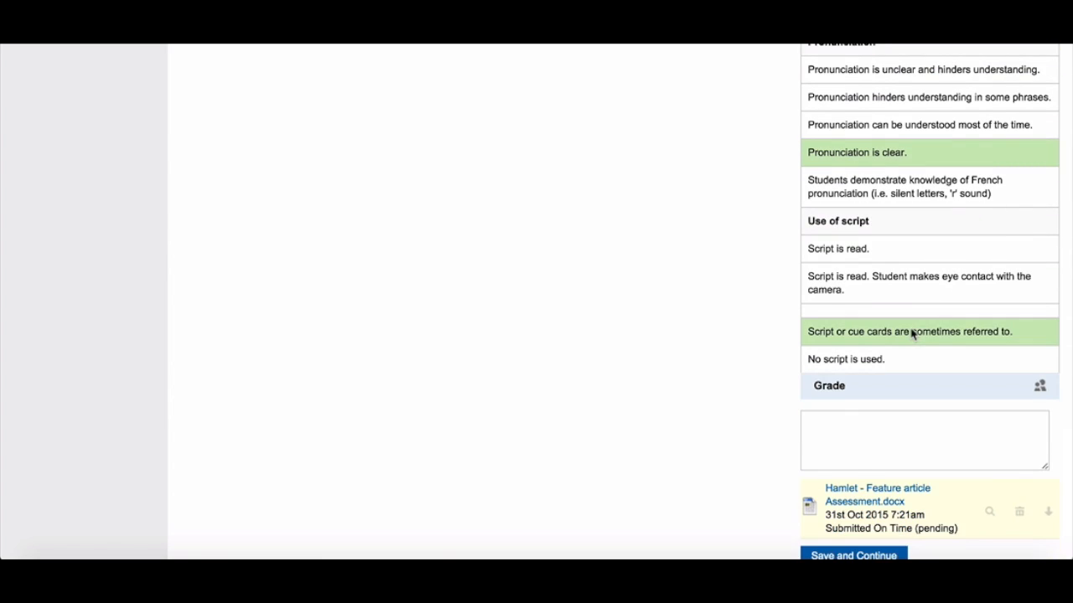
Step: Enter the grade comment "Great work!" and save the grading
scroll(912, 333, "down", 3)
left_click(912, 327)
type("Great work!")
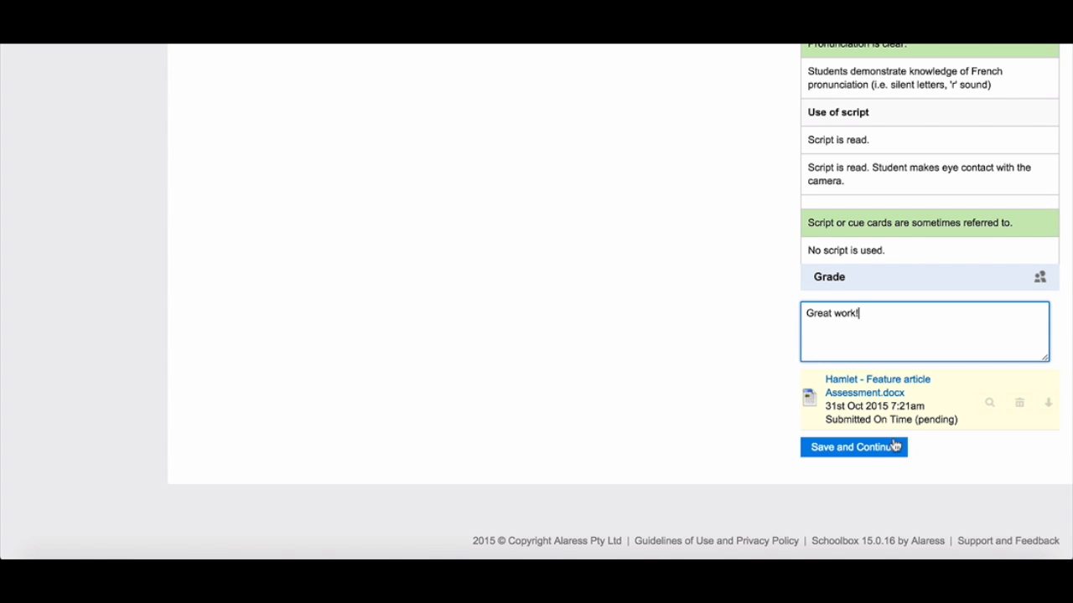
left_click(895, 447)
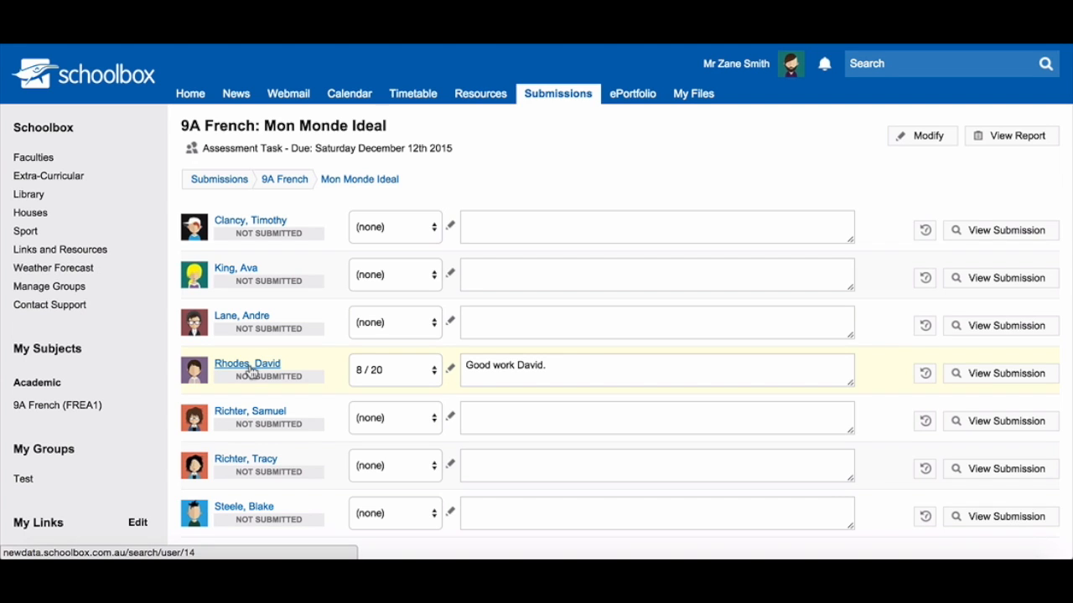
Step: Open the grades from the profile of the student graded in Mon Monde Ideal and view the 9A French results for Semester 2, 2015
left_click(250, 363)
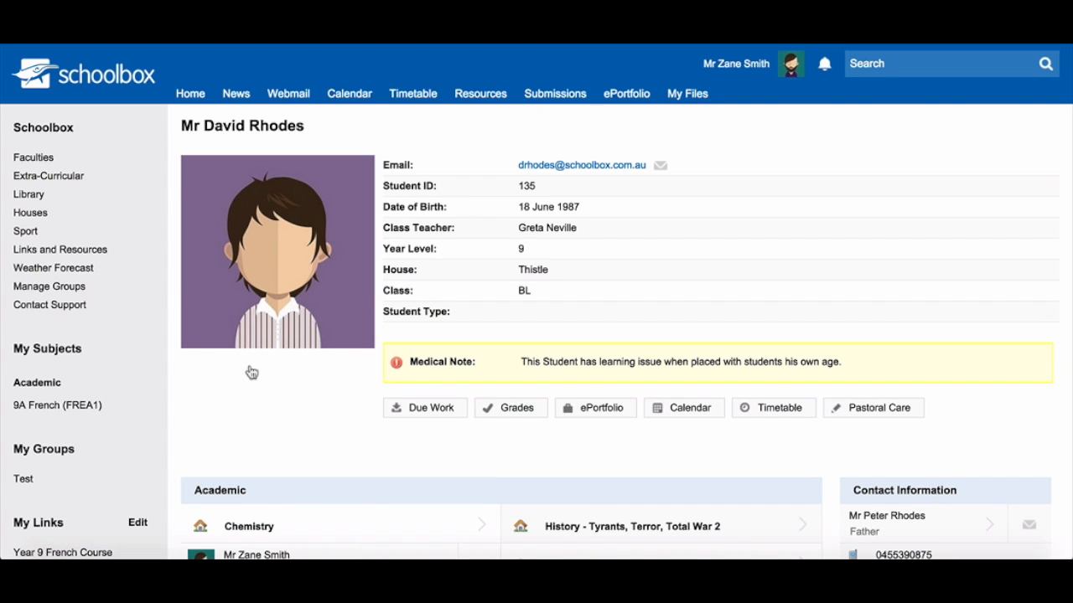
left_click(497, 409)
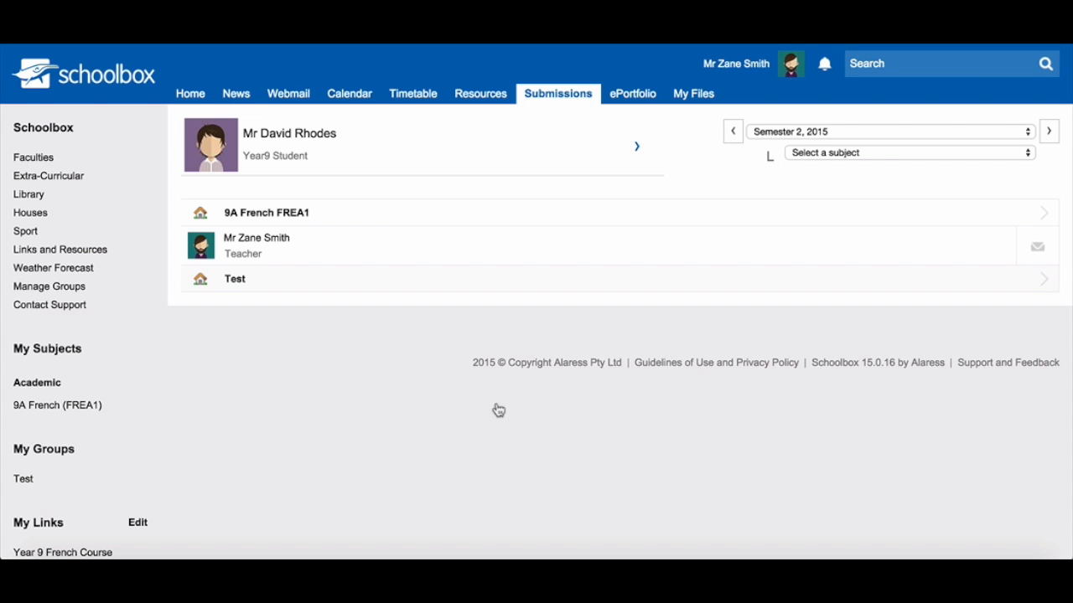
left_click(742, 224)
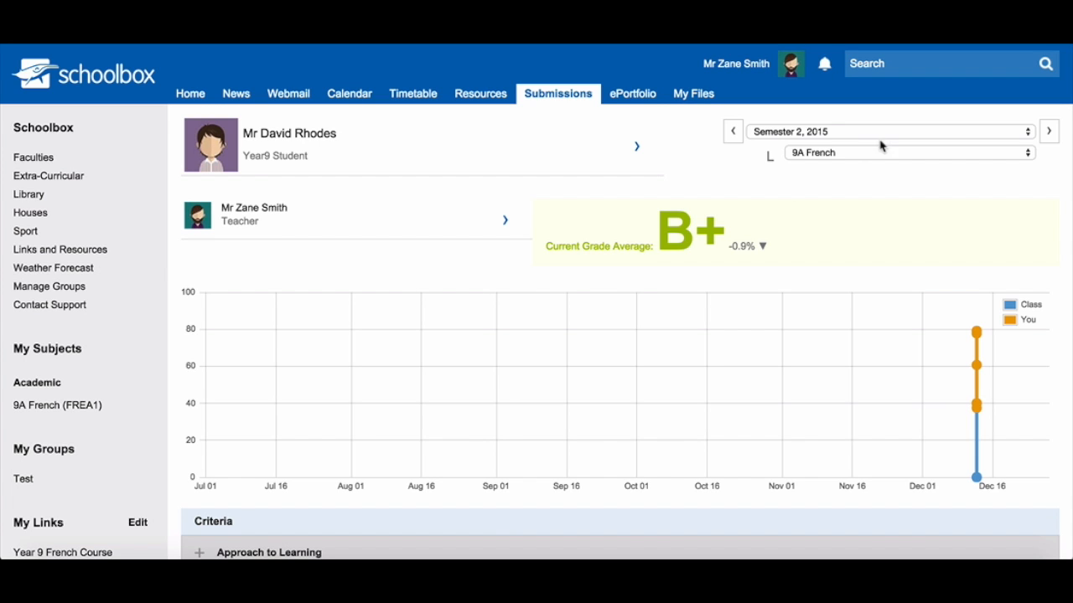
left_click(884, 137)
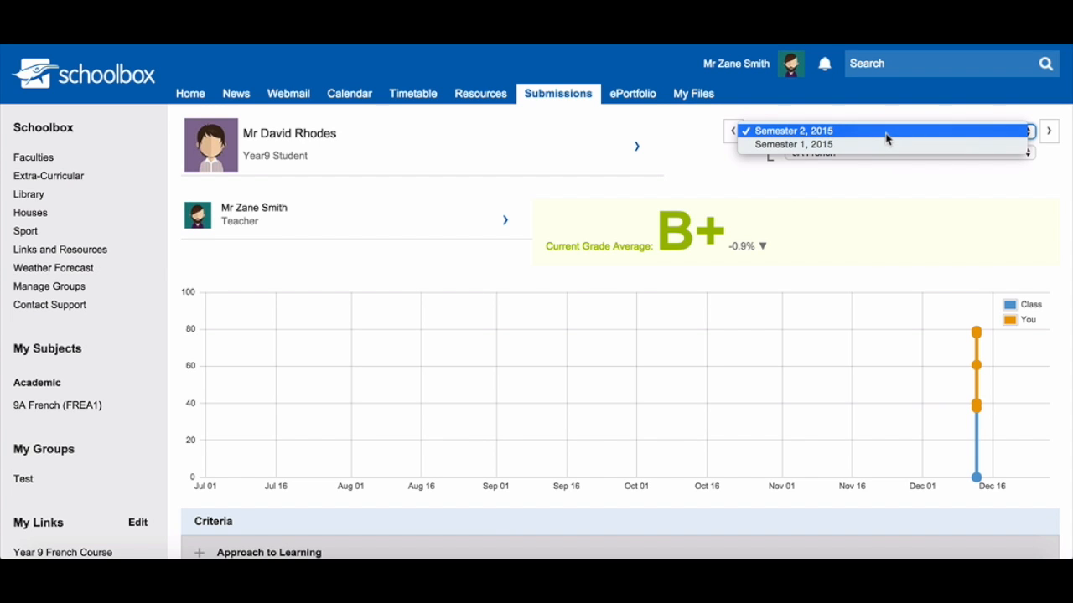
left_click(899, 191)
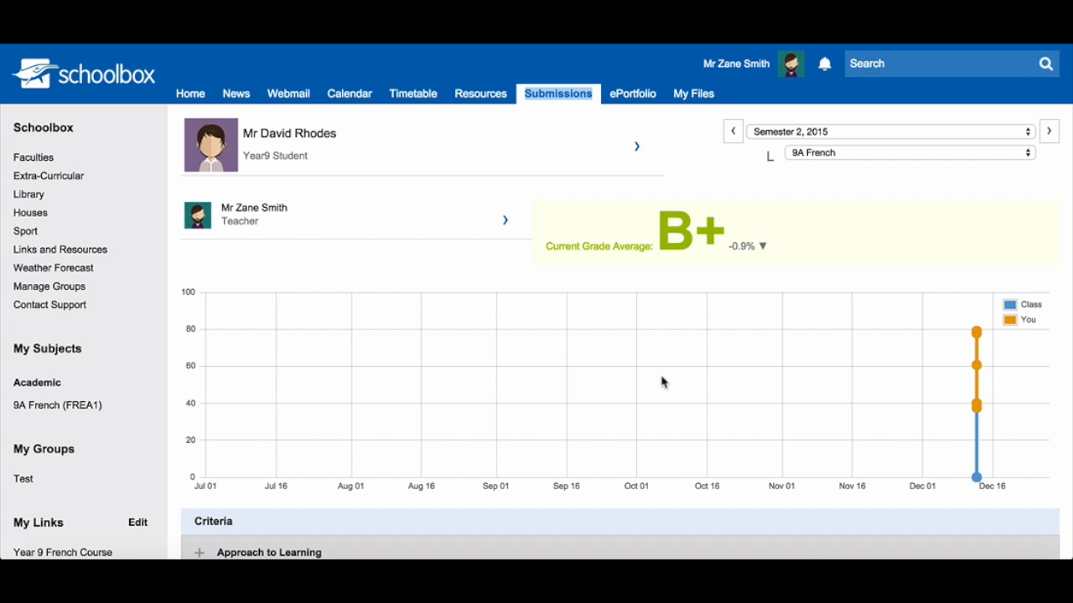
Step: Expand the Approach to Learning and Language criteria in the student's 9A French results and review the ratings for each criterion
scroll(662, 381, "down", 5)
scroll(662, 383, "down", 1)
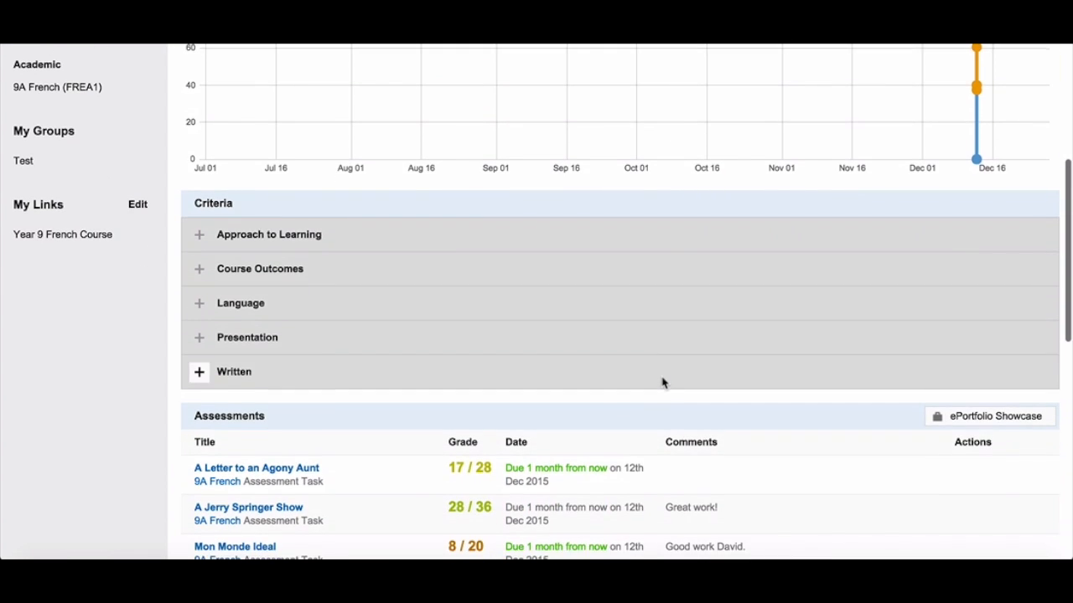
left_click(294, 236)
scroll(293, 234, "down", 2)
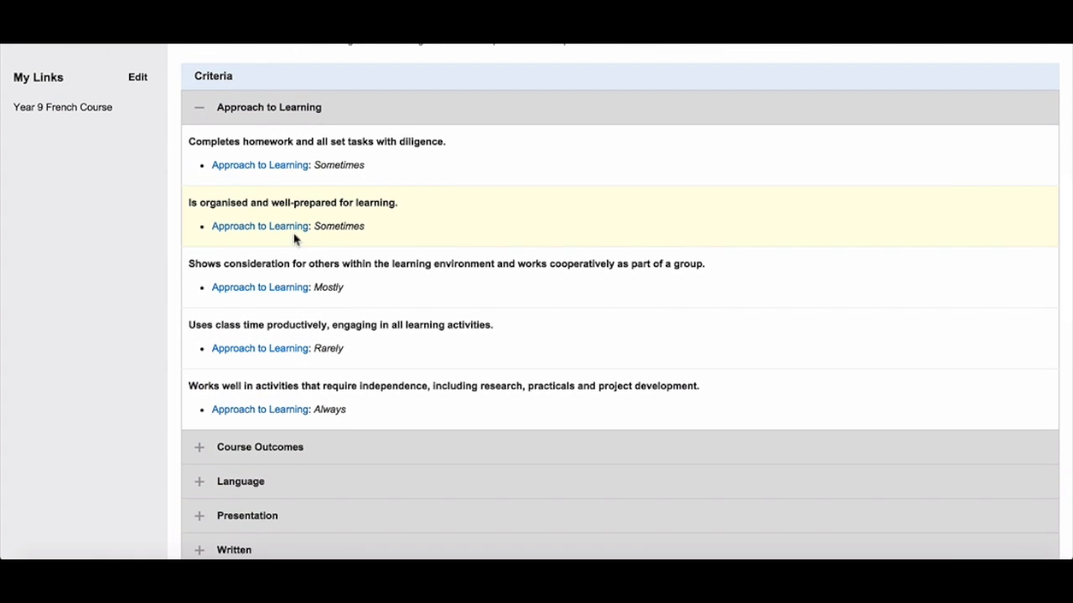
scroll(294, 239, "down", 3)
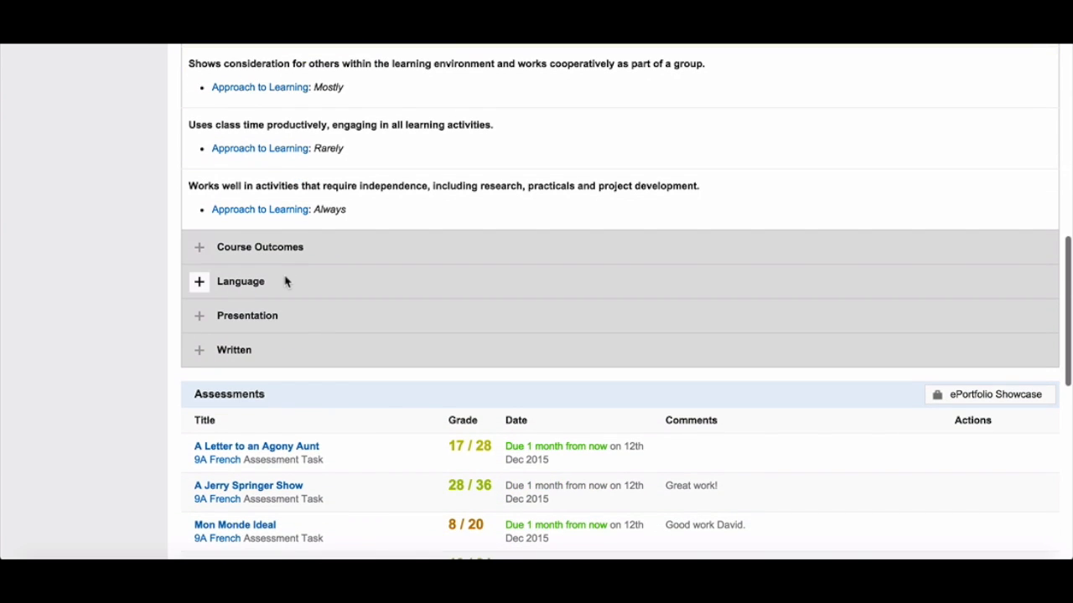
left_click(285, 281)
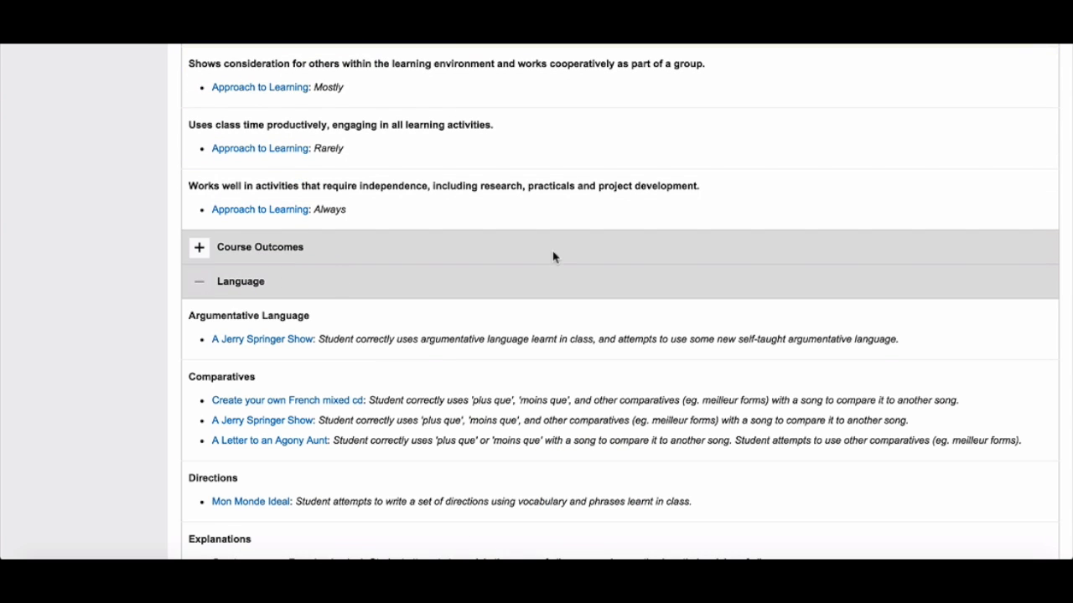
scroll(553, 257, "down", 2)
scroll(553, 254, "up", 4)
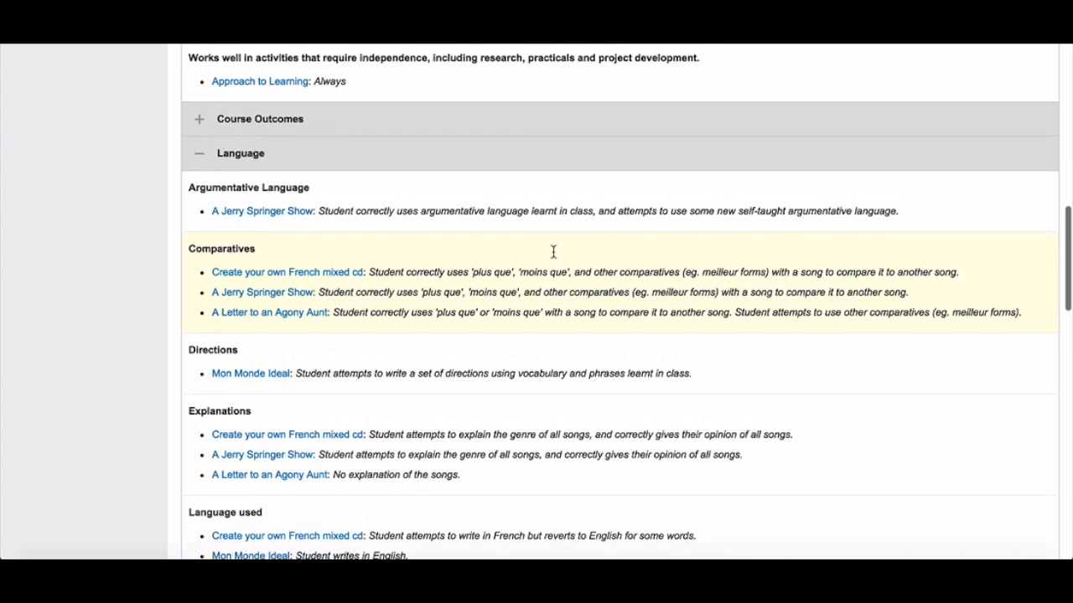
Step: Open the Approach to Learning due work in the Reporting unit of 9A French for editing and review its rubric result set and criteria
scroll(553, 251, "up", 1)
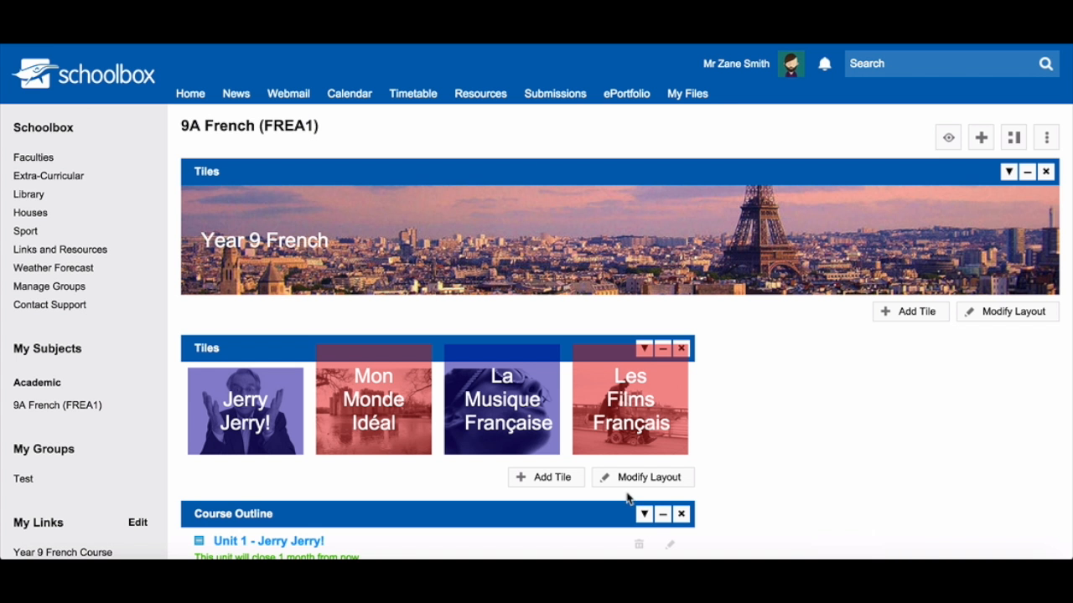
scroll(629, 500, "down", 20)
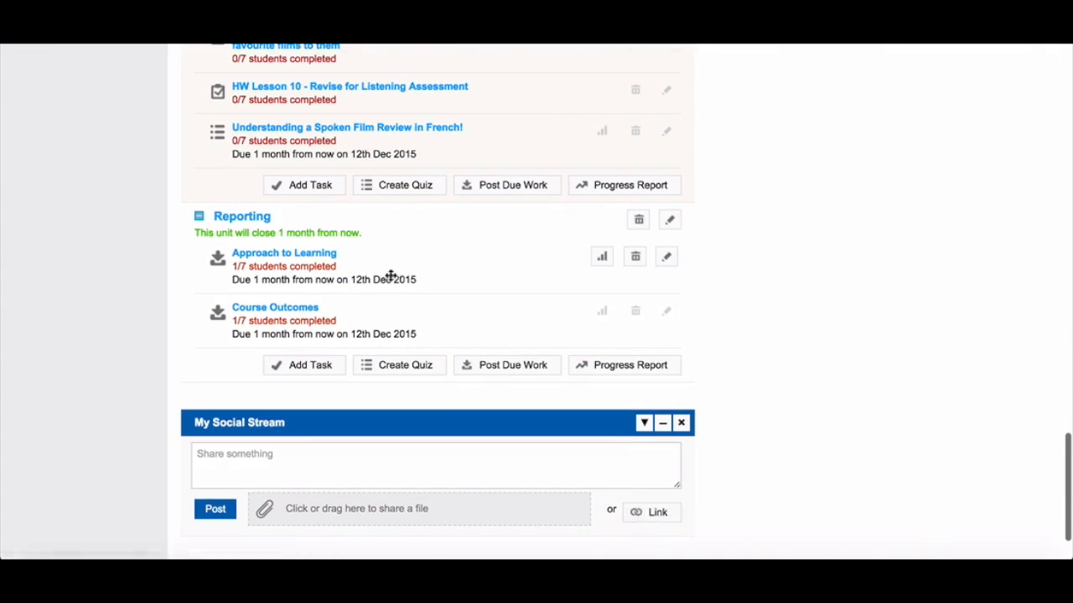
left_click(668, 259)
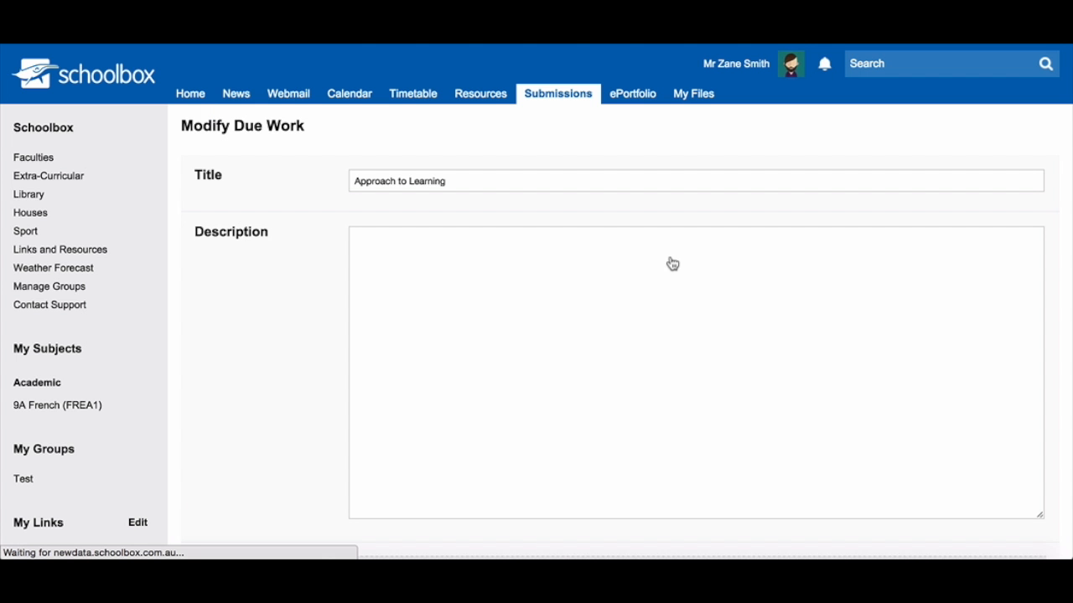
scroll(672, 264, "down", 10)
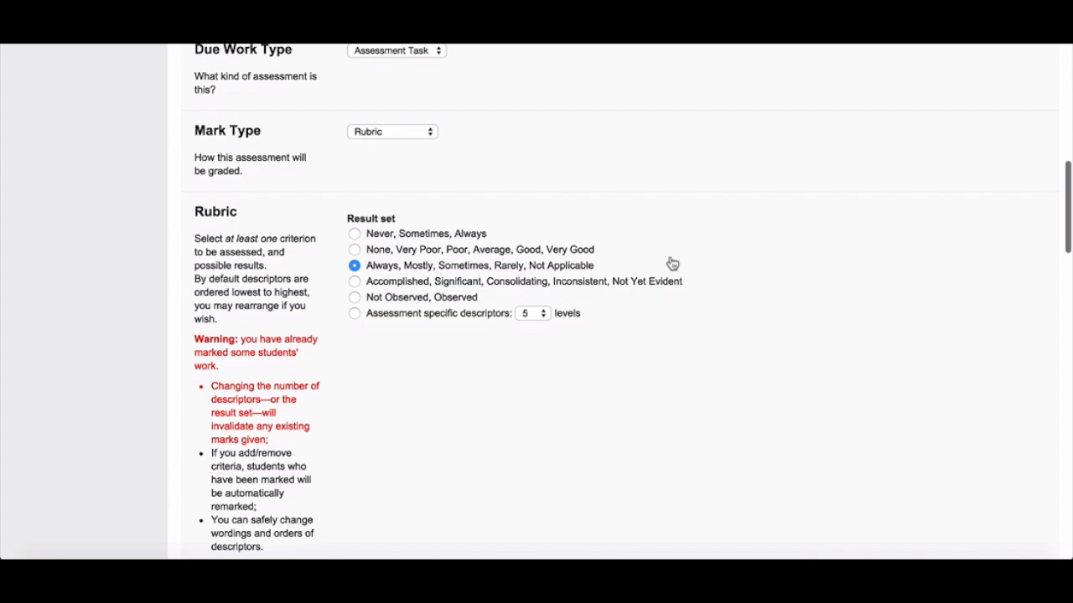
scroll(672, 263, "down", 4)
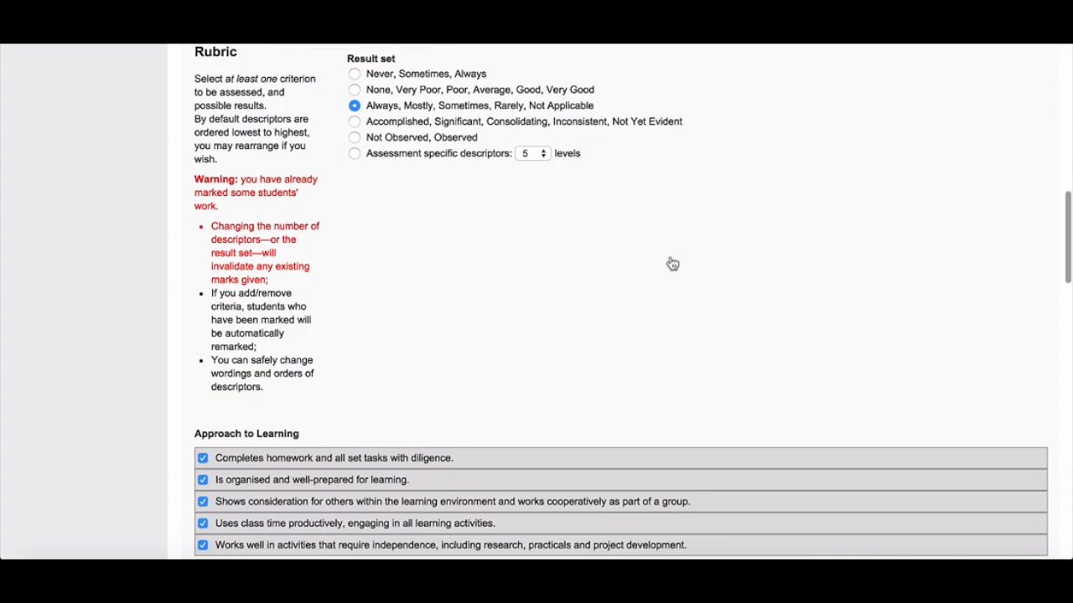
scroll(672, 264, "down", 6)
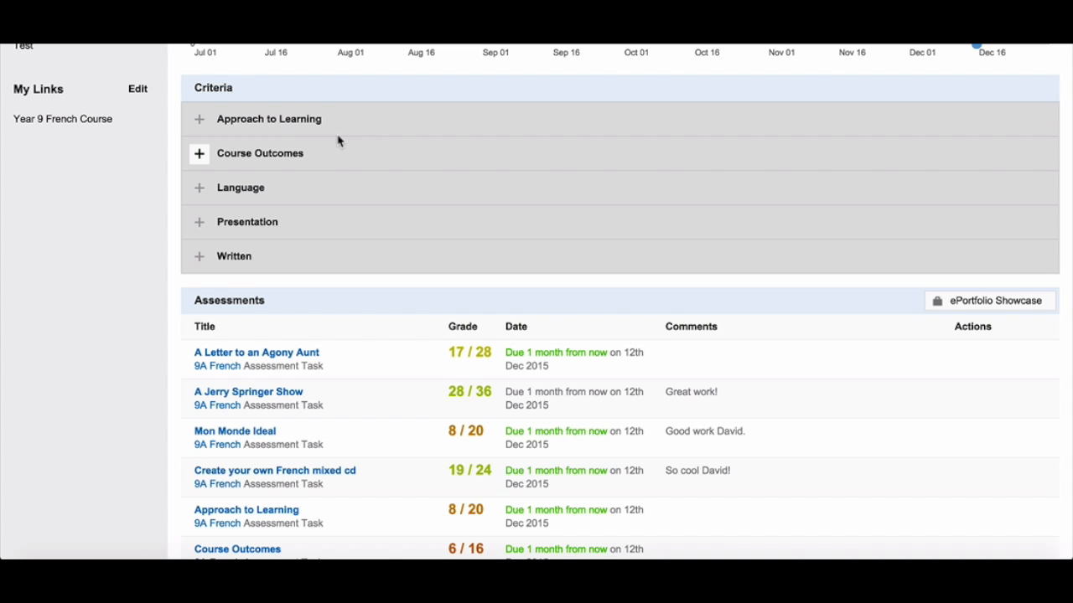
Step: Open the Mon Monde Ideal assessment from the student's 9A French assessments list and review its marking guide
scroll(338, 140, "down", 3)
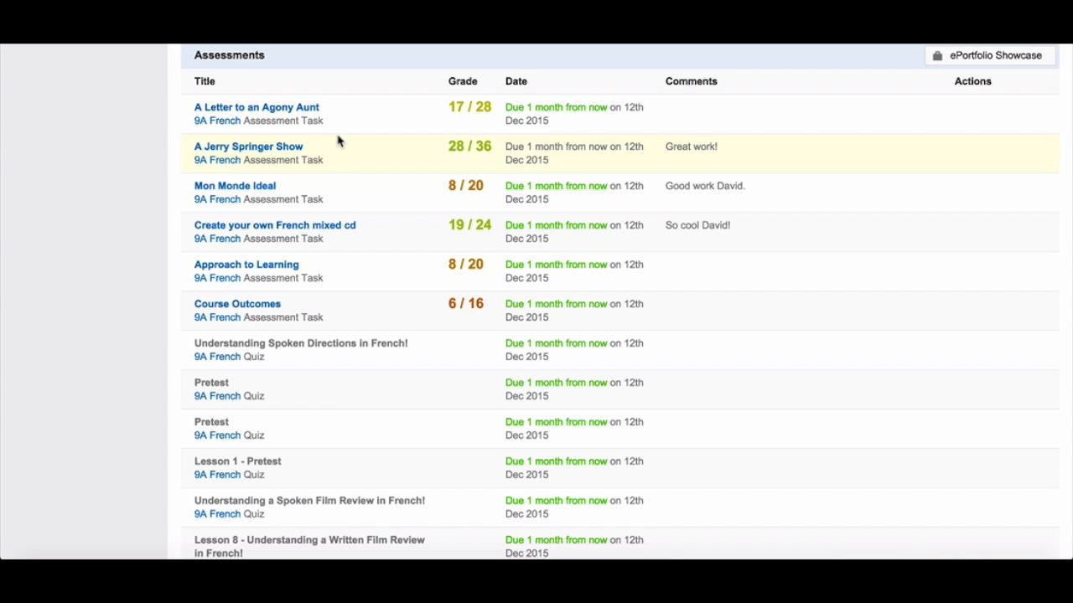
scroll(338, 141, "up", 1)
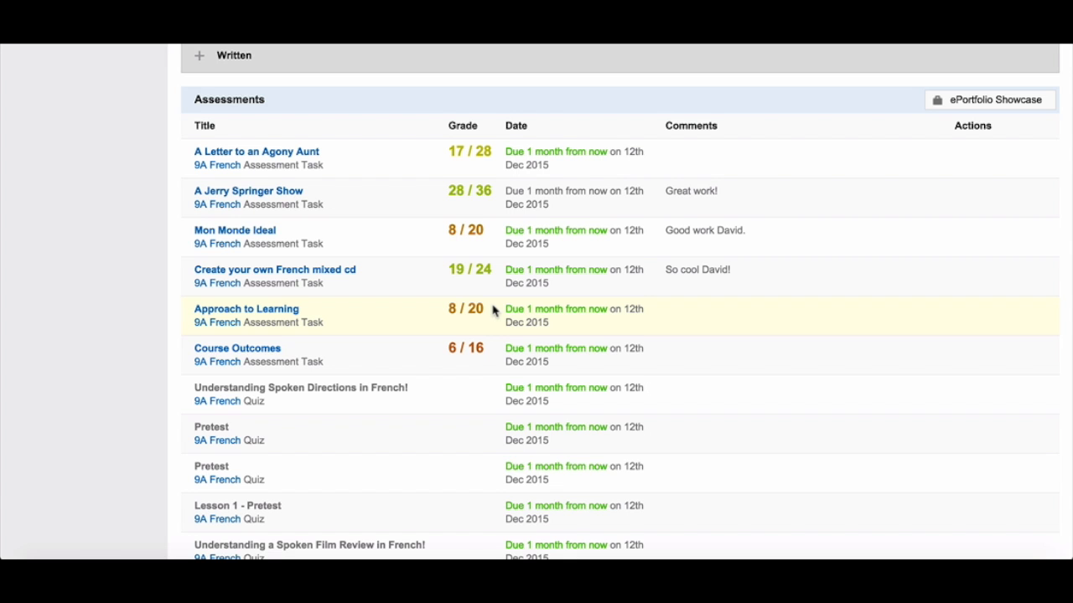
left_click(258, 238)
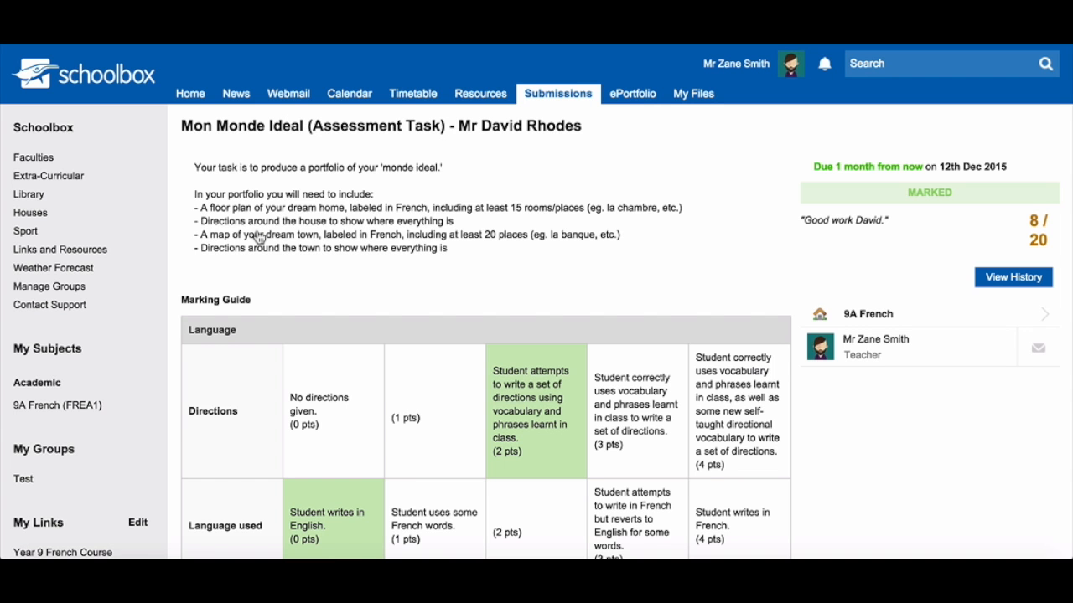
scroll(258, 238, "down", 3)
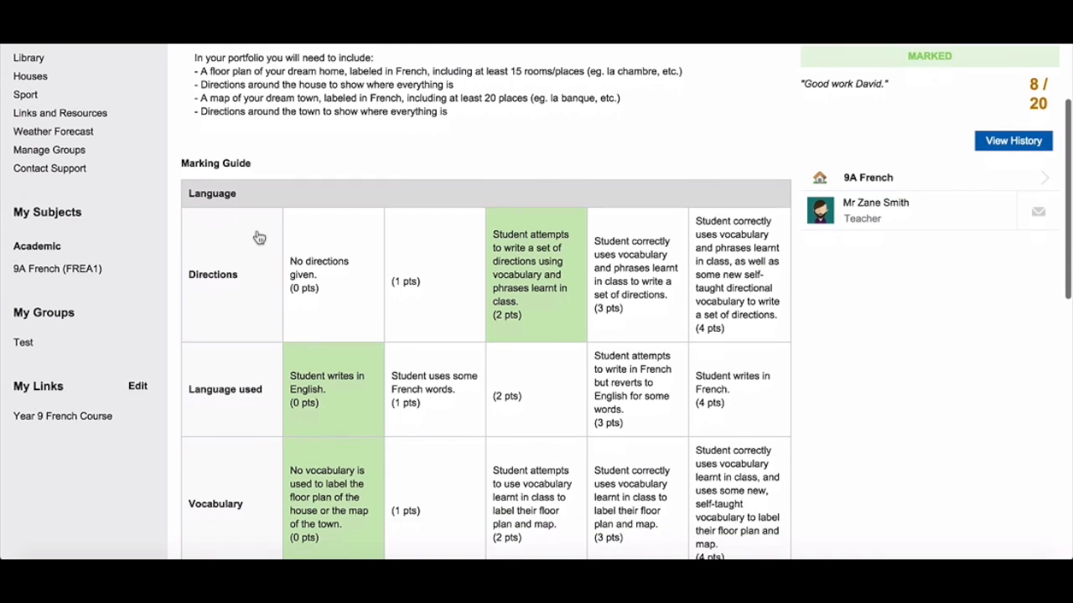
scroll(259, 238, "down", 3)
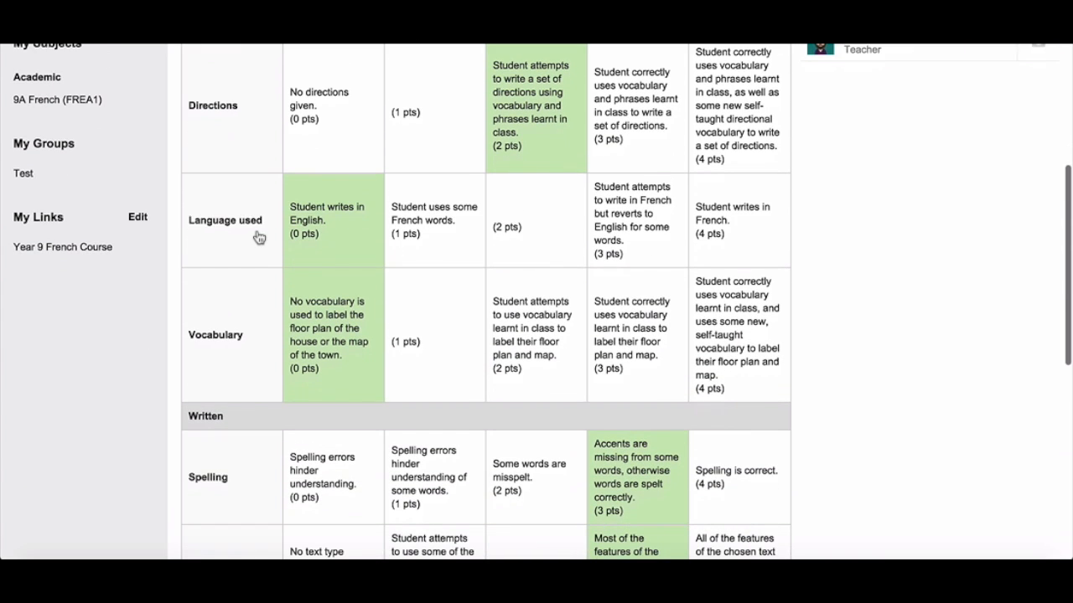
scroll(259, 238, "down", 2)
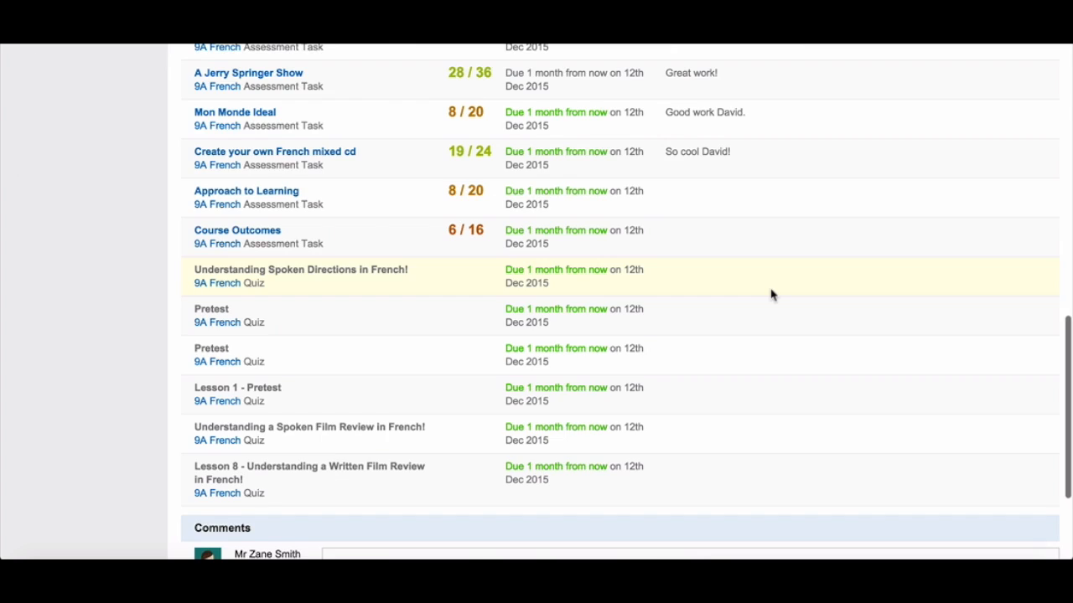
Step: Make the new comment on the student's 9A French results visible to the student and activate the comment field
scroll(771, 294, "down", 4)
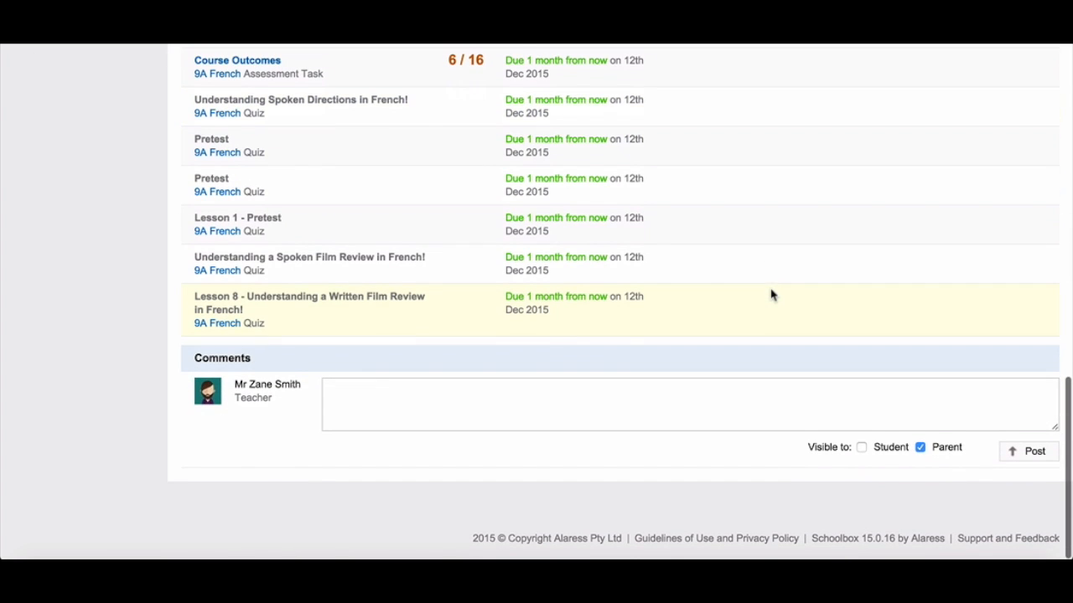
left_click(863, 450)
left_click(781, 403)
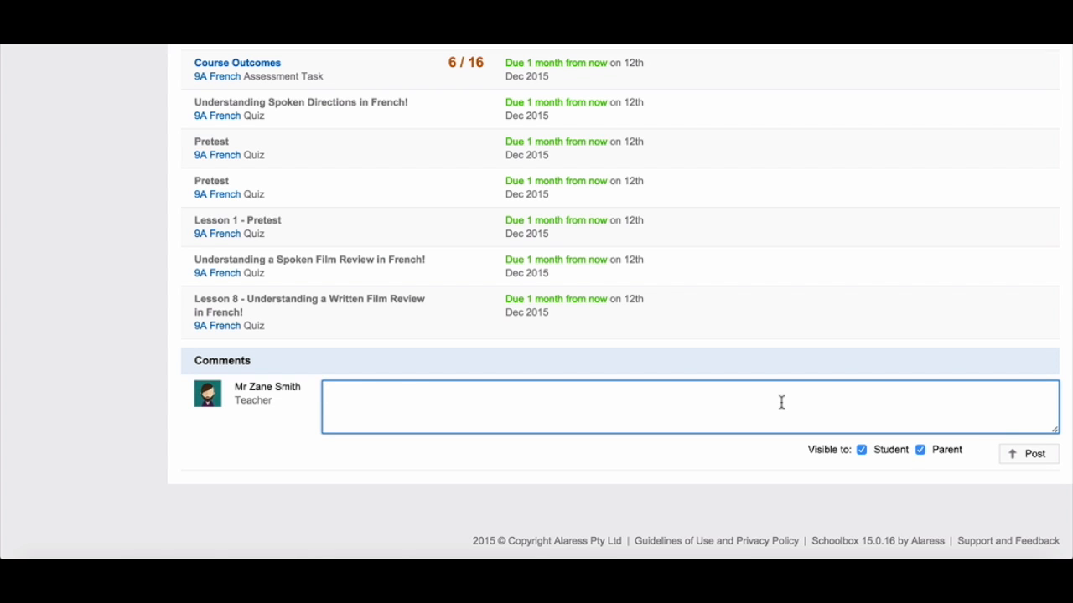
scroll(781, 403, "up", 1)
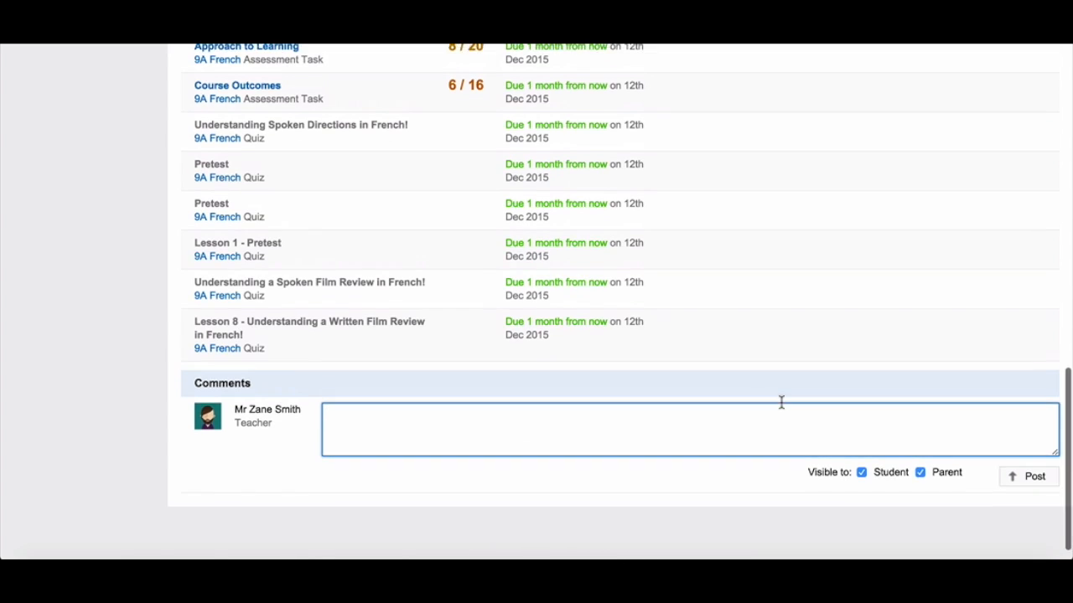
scroll(781, 403, "up", 10)
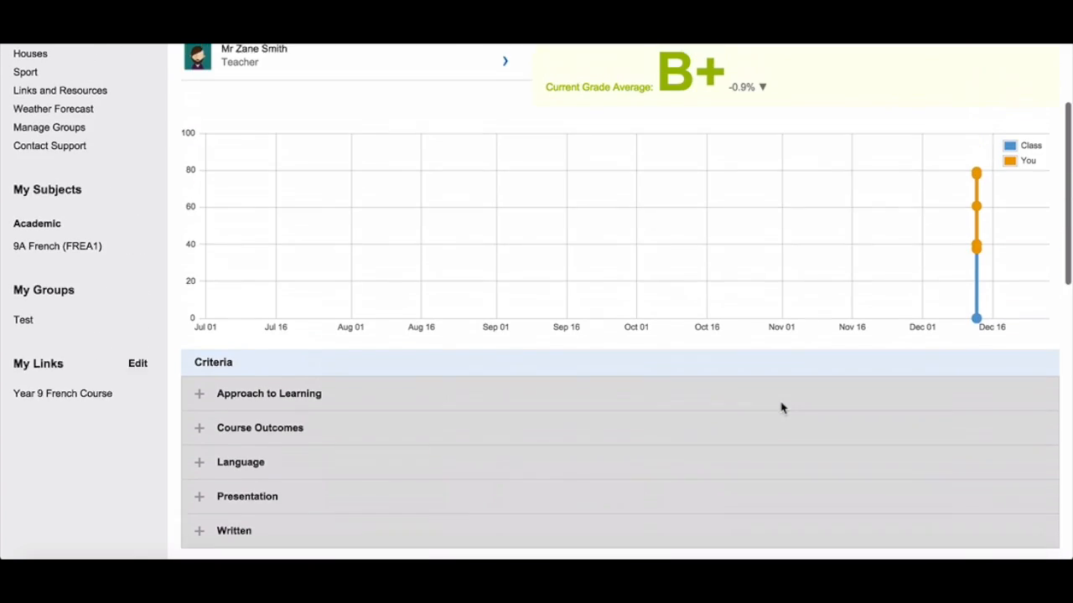
scroll(781, 408, "up", 4)
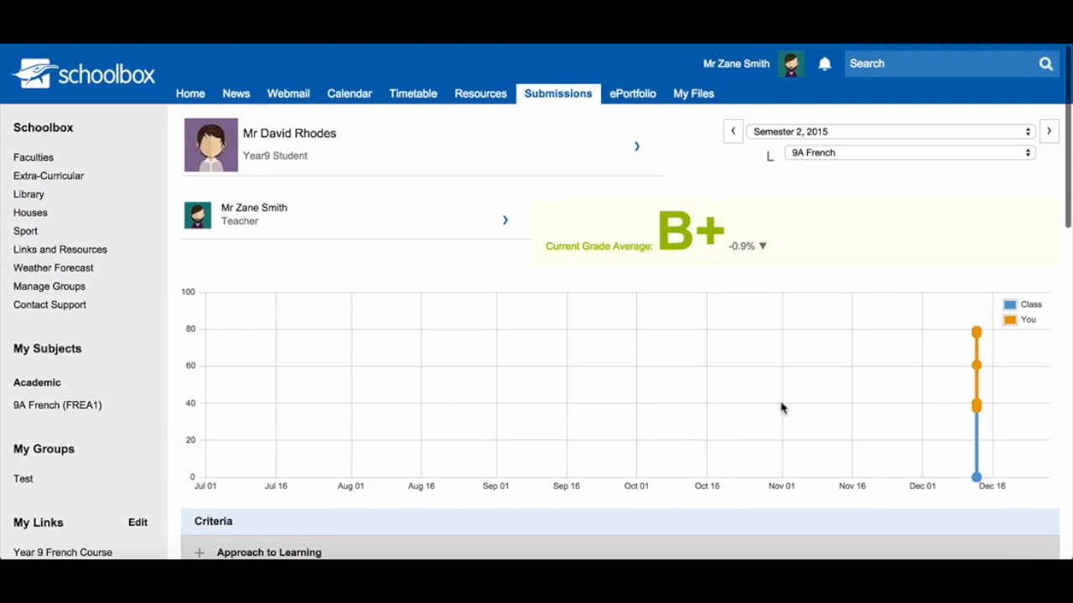